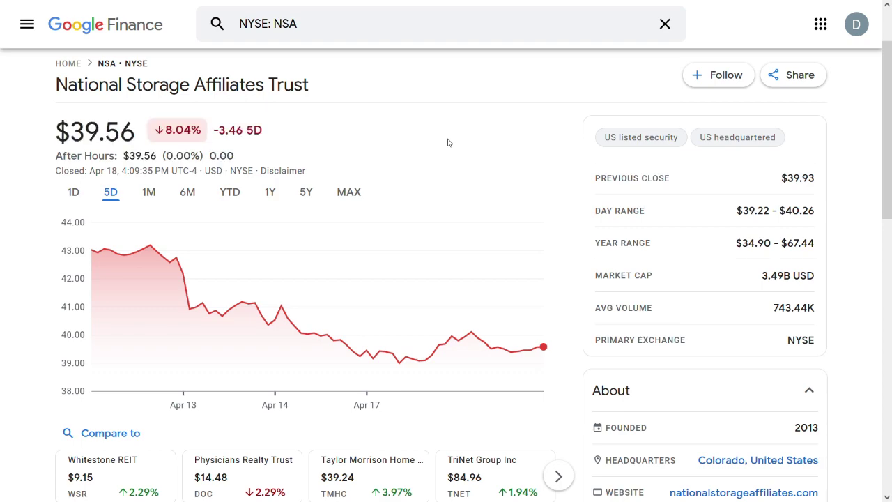
Review the CubeSmart and National Storage Affiliates quotes, and look through the valuation sheets of the REIT - Stock Valuation spreadsheet.
left_click(360, 5)
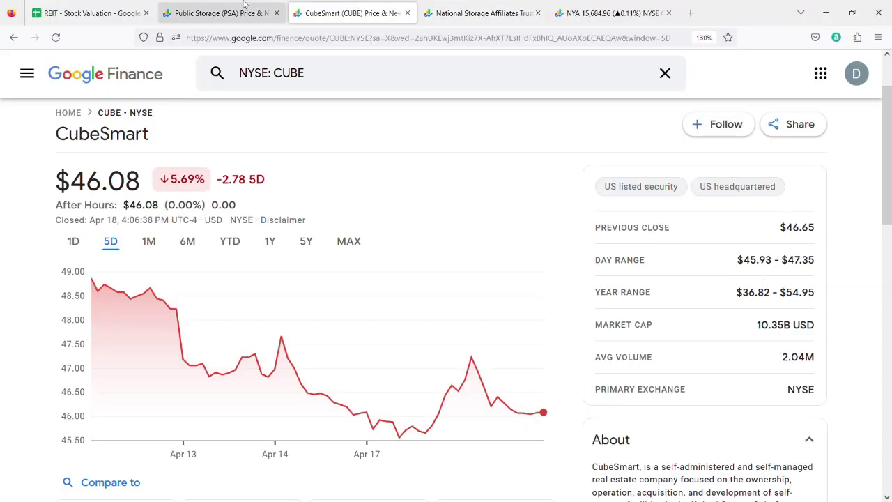
left_click(464, 6)
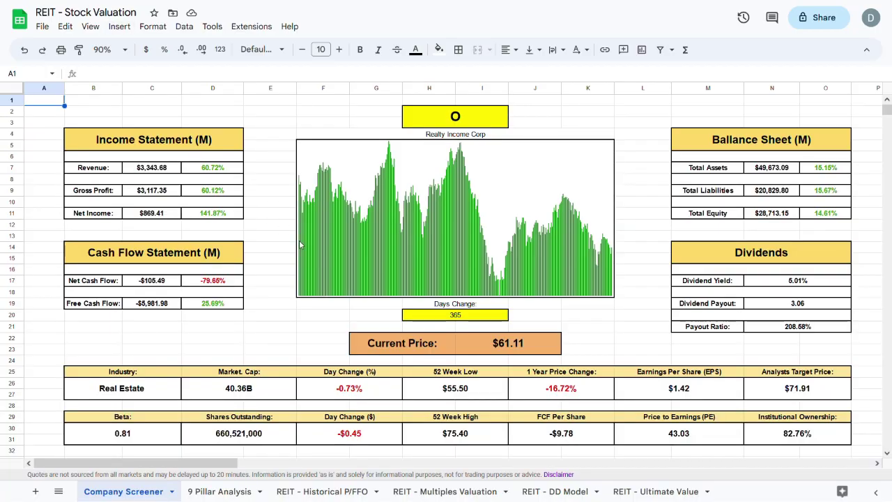
left_click(217, 492)
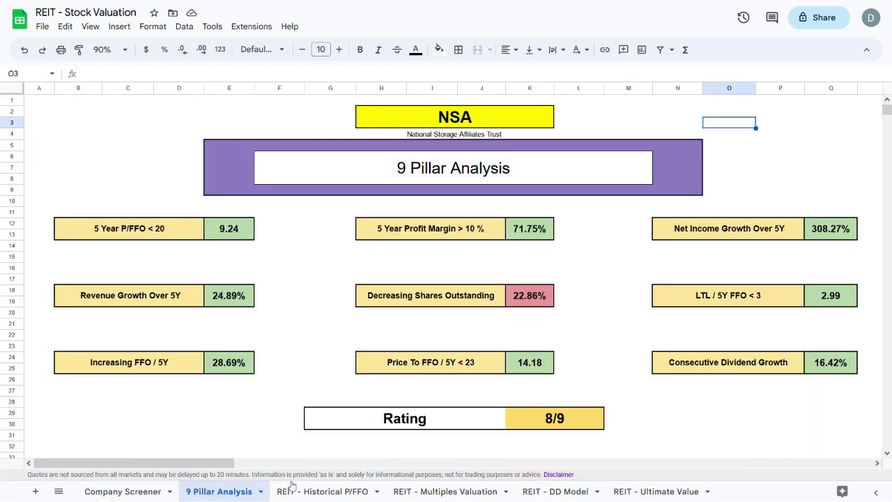
left_click(315, 492)
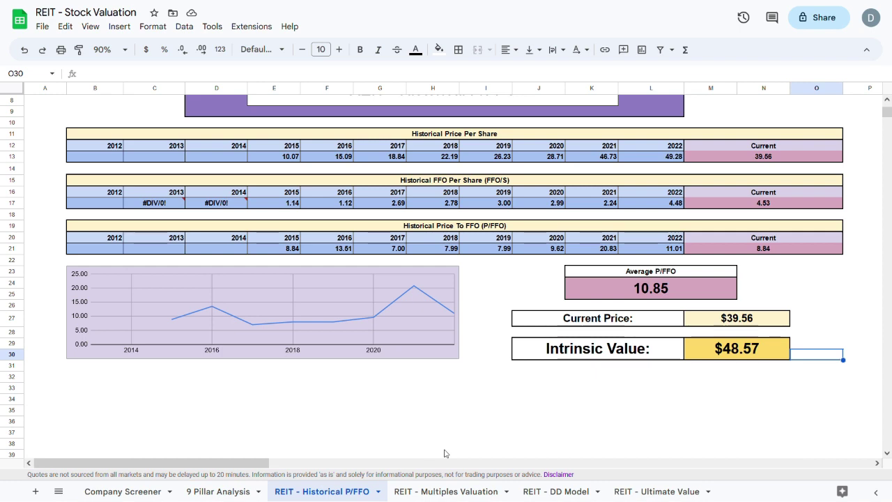
left_click(453, 492)
left_click(573, 492)
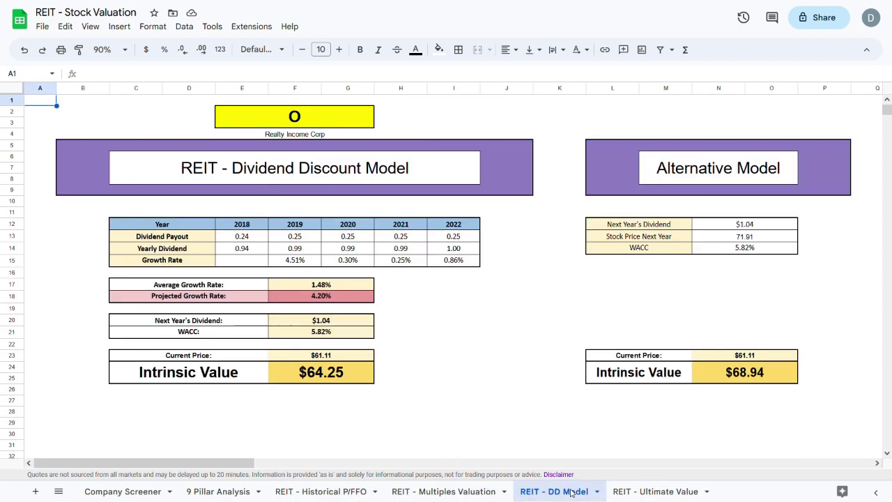
left_click(641, 492)
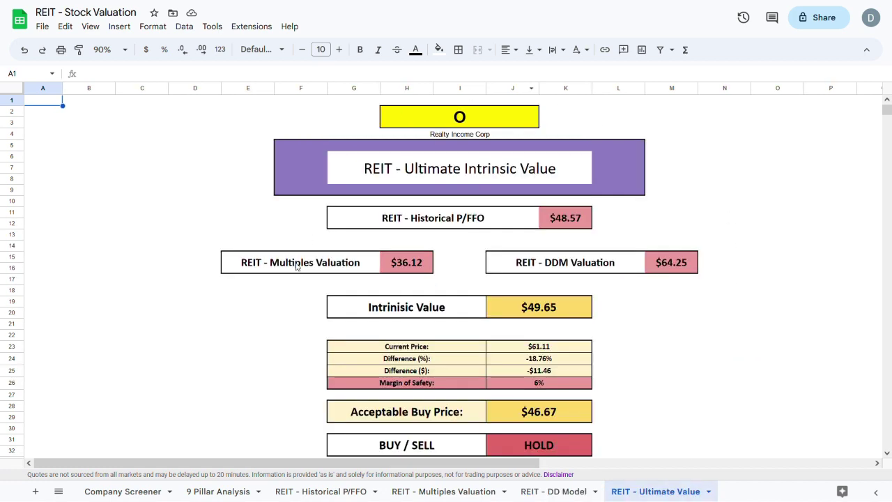
Set the ticker to PSA on the Company Screener and 9 Pillar Analysis sheets.
left_click(127, 491)
left_click(475, 123)
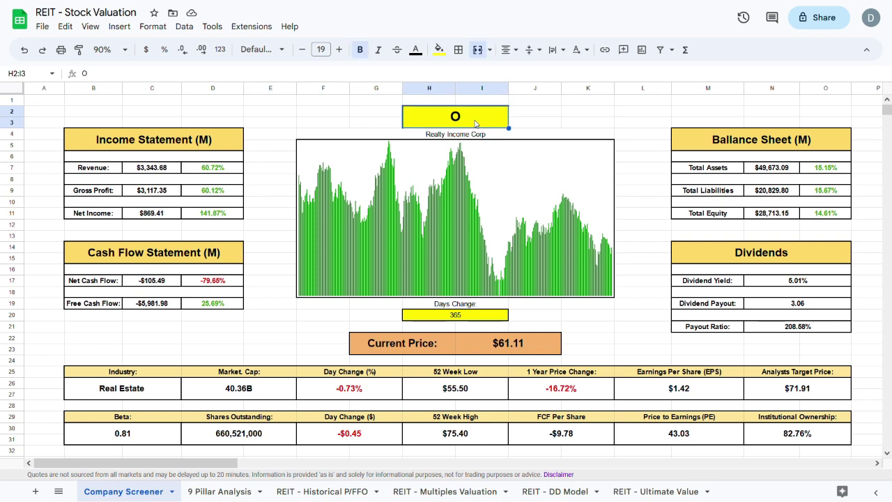
type("PSA")
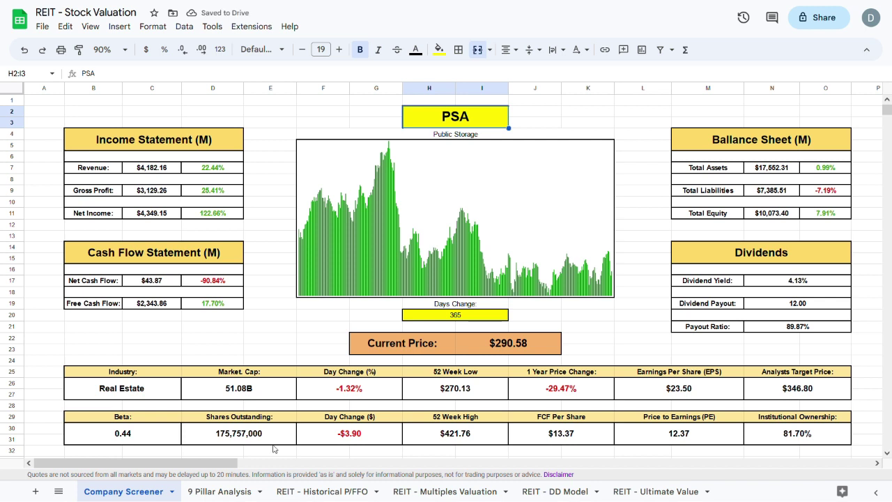
left_click(224, 493)
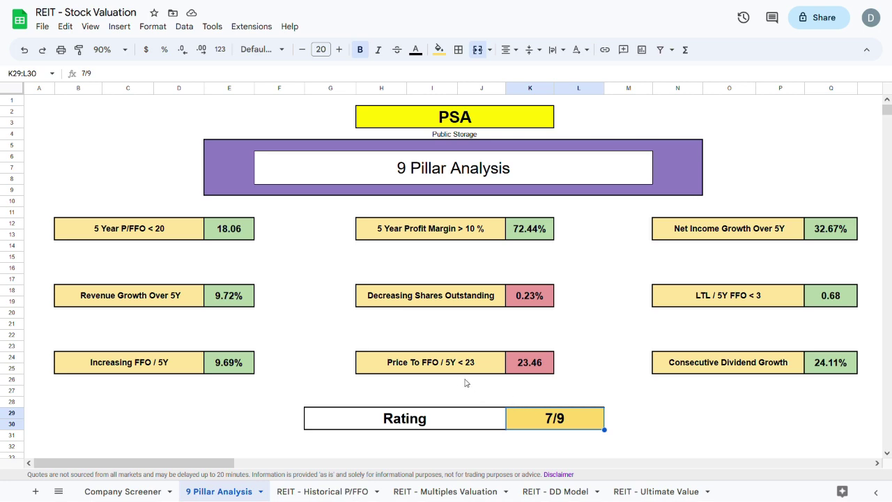
Set the ticker on the REIT - Historical P/FFO sheet to PSA and check its intrinsic value.
left_click(324, 492)
scroll(412, 363, "up", 3)
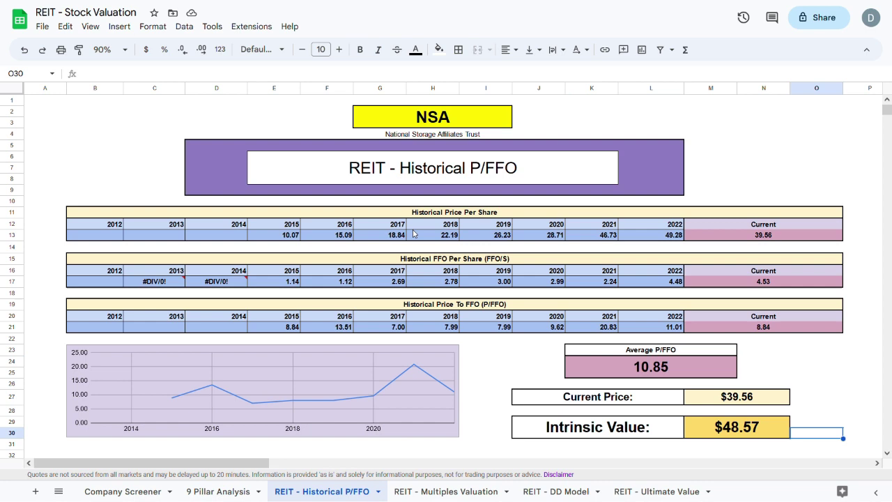
left_click(425, 124)
type("PSA")
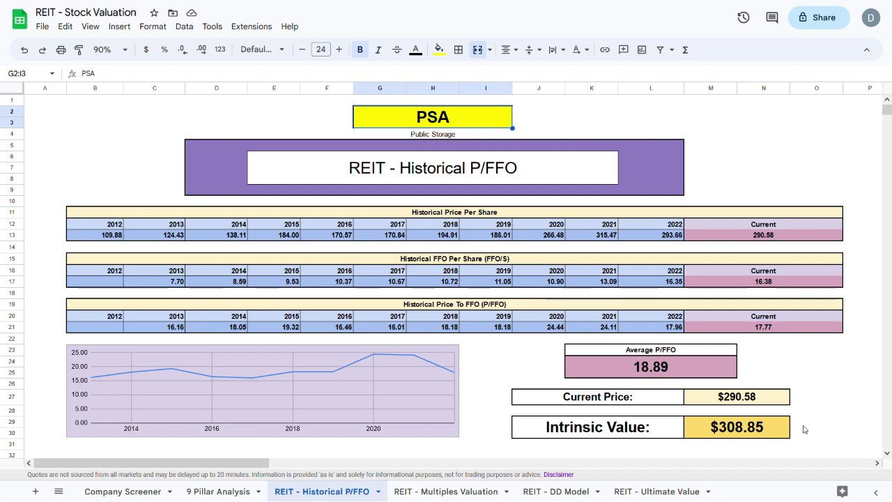
left_click(781, 429)
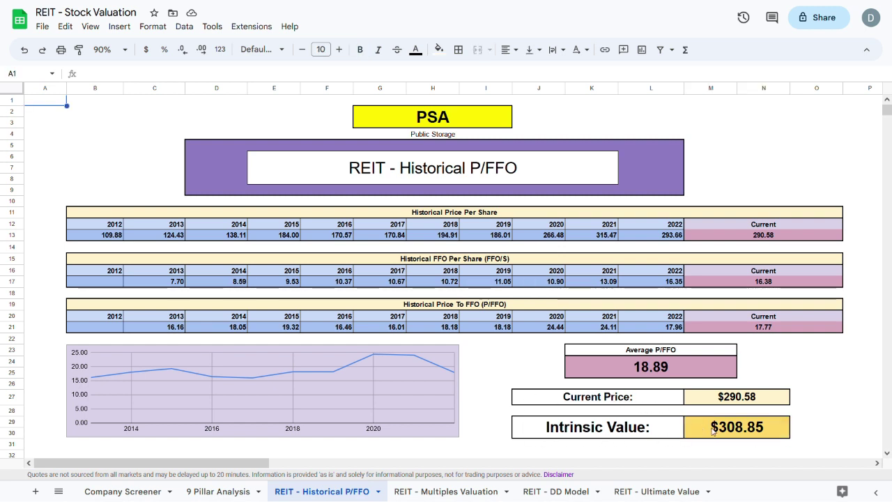
Review PSA's Multiples Valuation and DD Model sheets, and inspect the three model valuations on the Ultimate Value sheet.
left_click(438, 493)
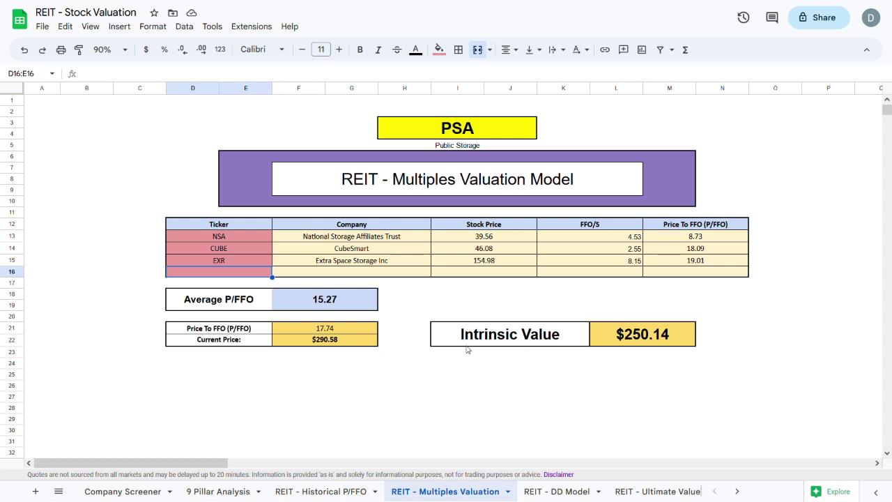
left_click(566, 492)
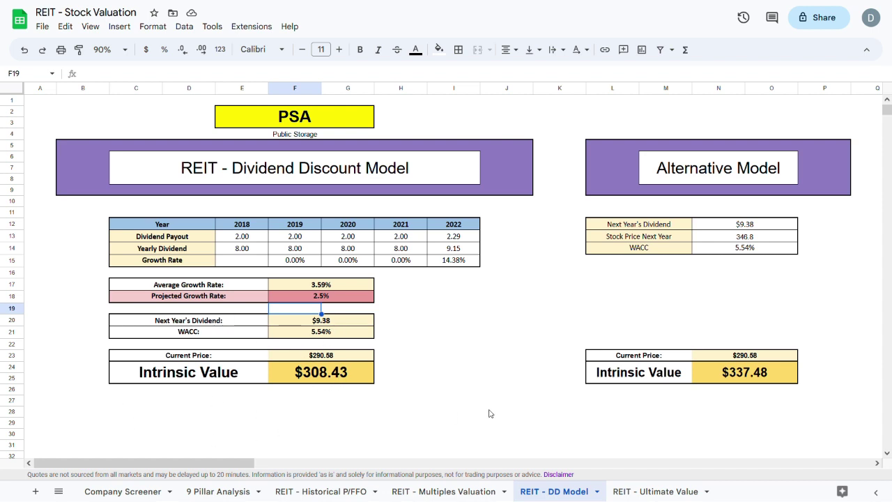
left_click(641, 488)
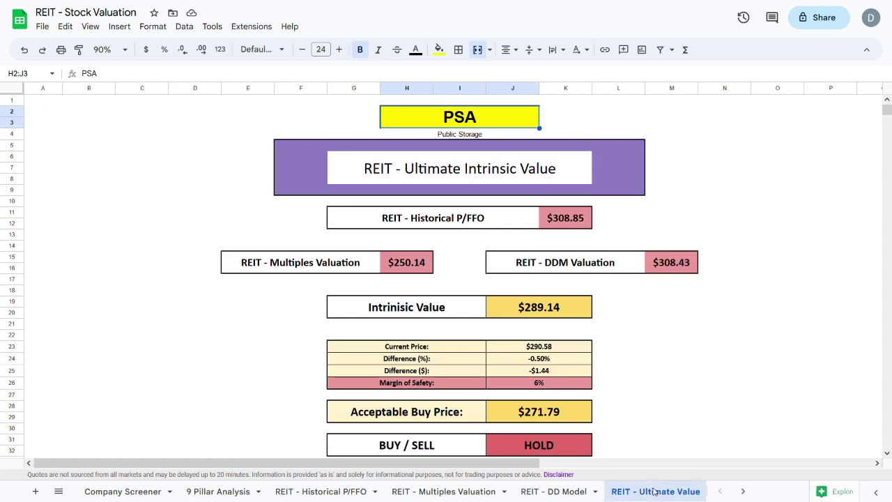
left_click(394, 268)
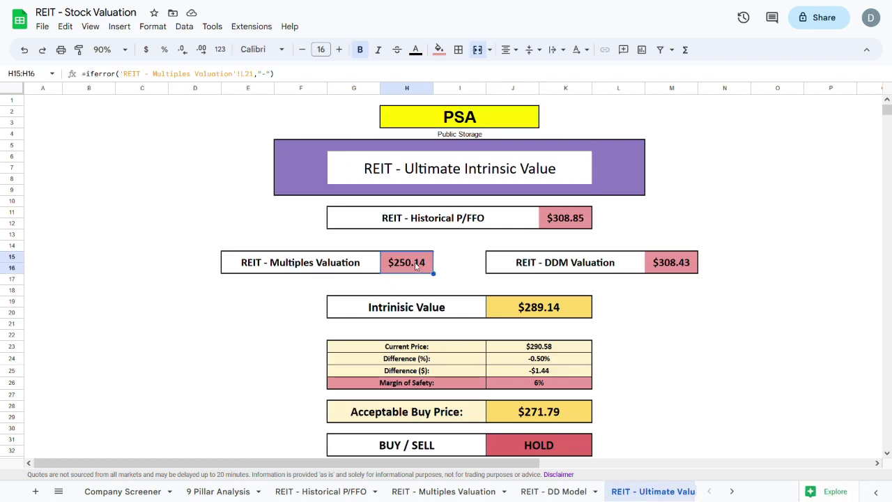
left_click(571, 216)
left_click(671, 262)
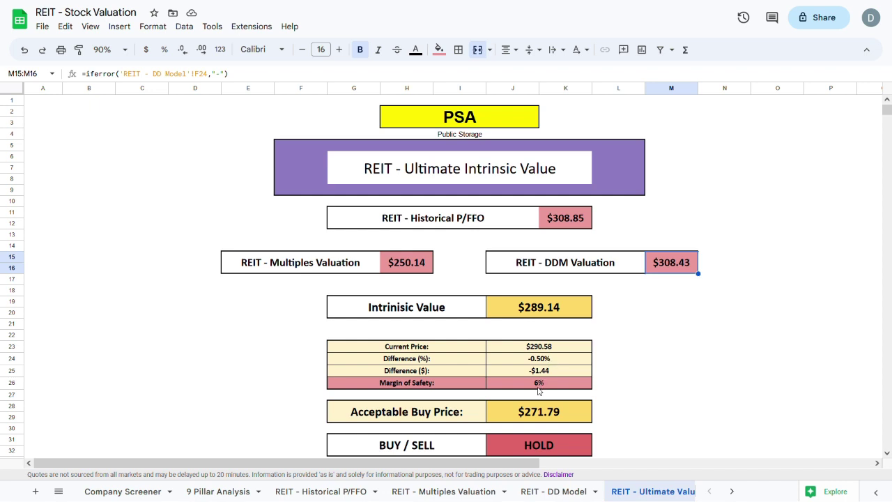
Set the Margin of Safety on the Ultimate Value sheet to 10%.
left_click(540, 385)
double_click(542, 387)
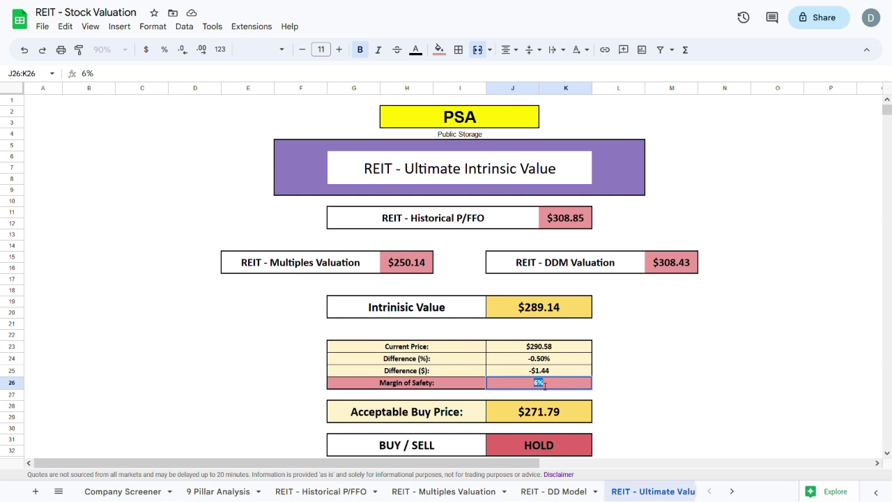
key("BackSpace")
type("10")
key("Return")
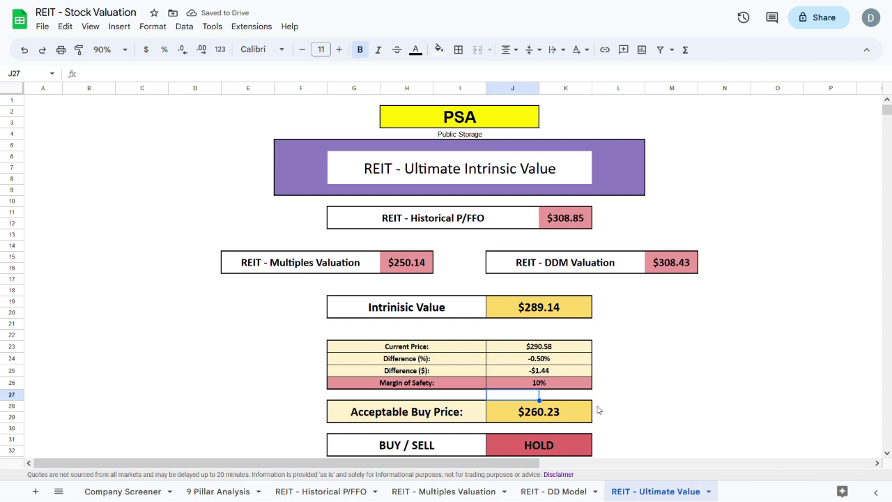
Set the Margin of Safety for PSA to 5%.
left_click(542, 374)
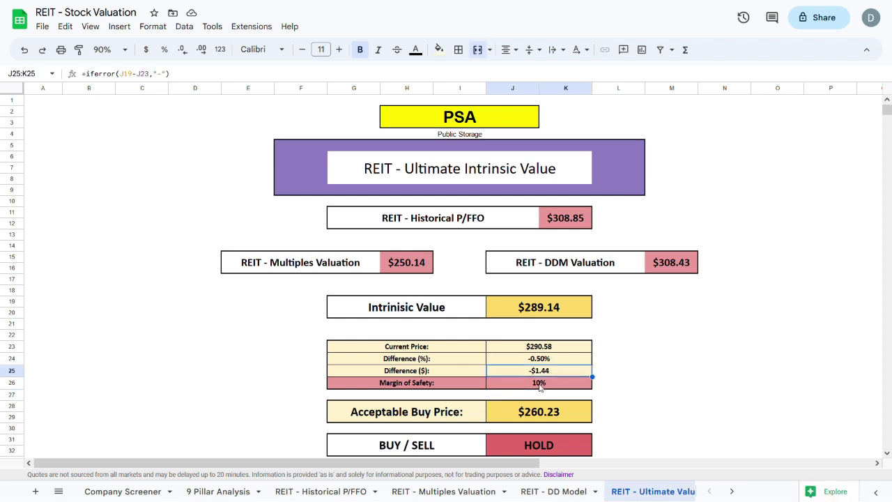
left_click(540, 384)
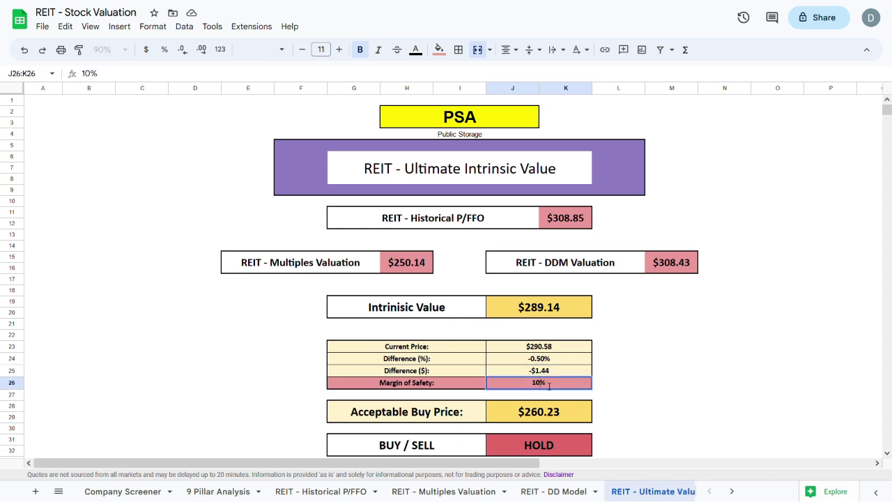
key("BackSpace")
type("5")
key("Return")
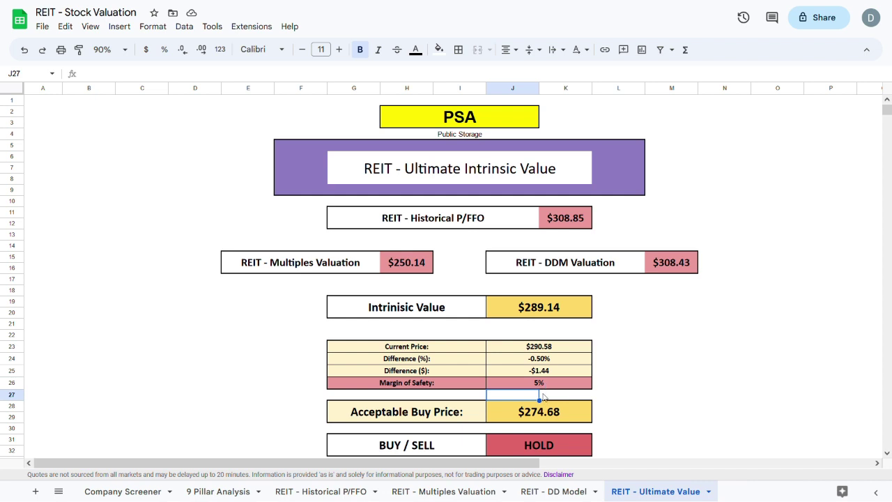
Set the ticker on the Company Screener sheet to NSA.
left_click(128, 490)
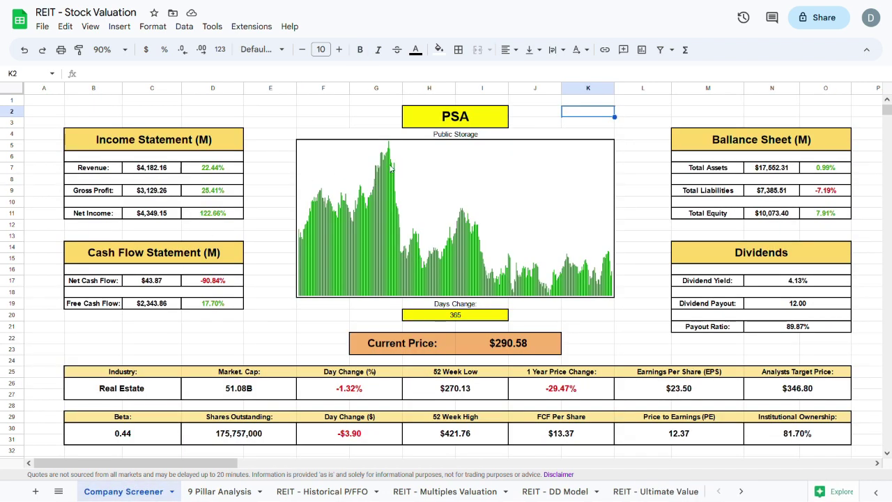
left_click(494, 125)
type("NSA")
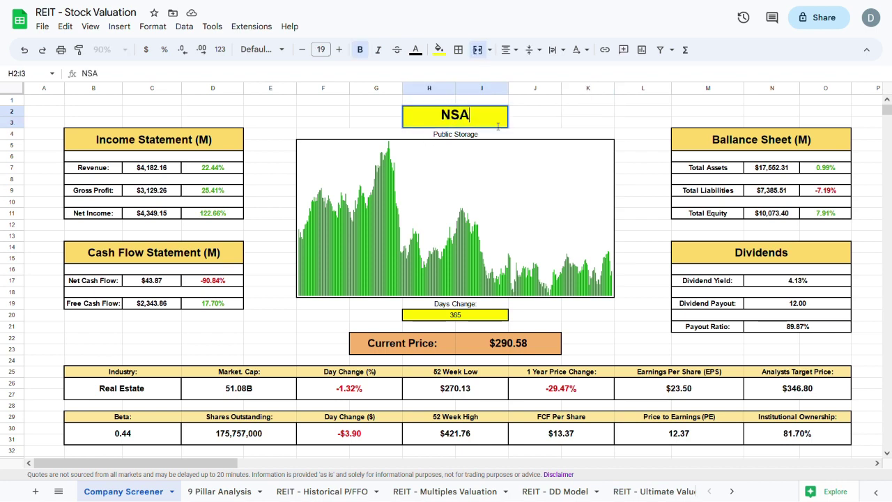
key("ctrl+Return")
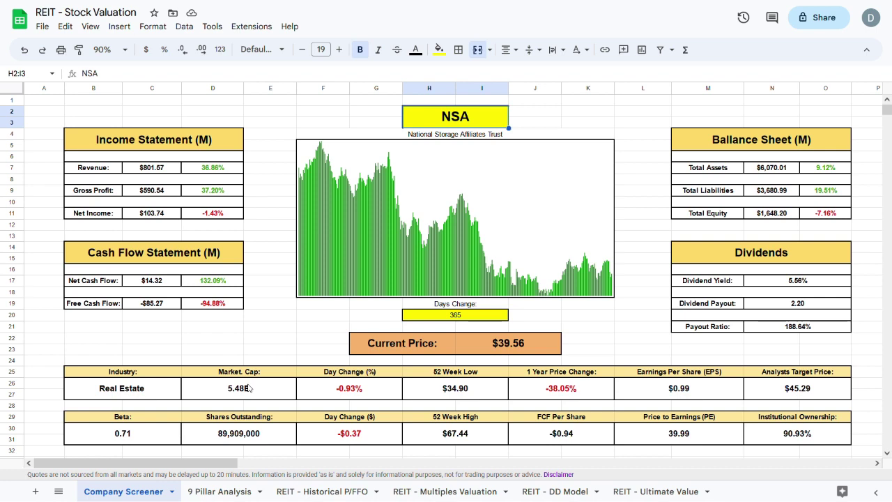
Set the ticker on the 9 Pillar Analysis sheet to NSA.
left_click(220, 489)
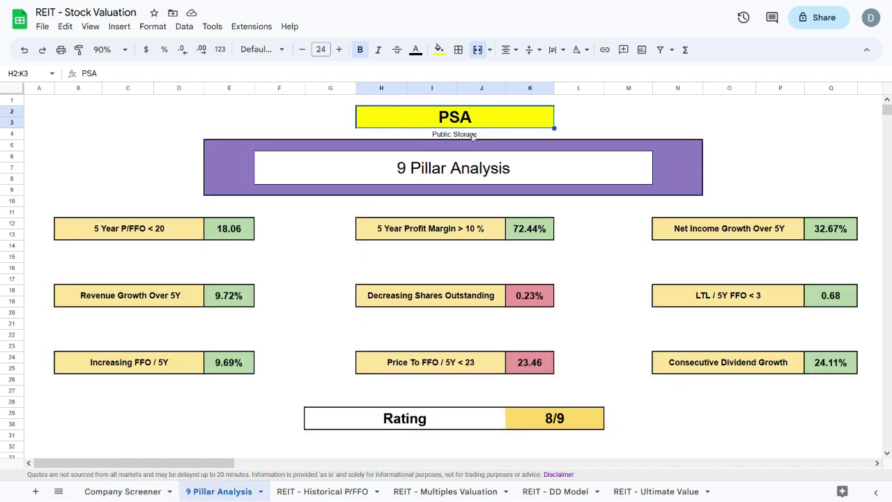
type("NSA")
key("Return")
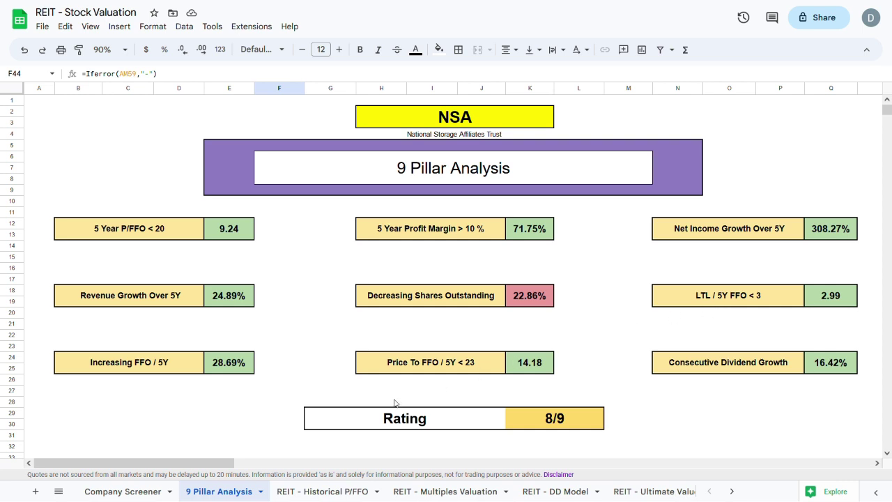
Set the ticker on the REIT - Historical P/FFO sheet to NSA.
left_click(335, 492)
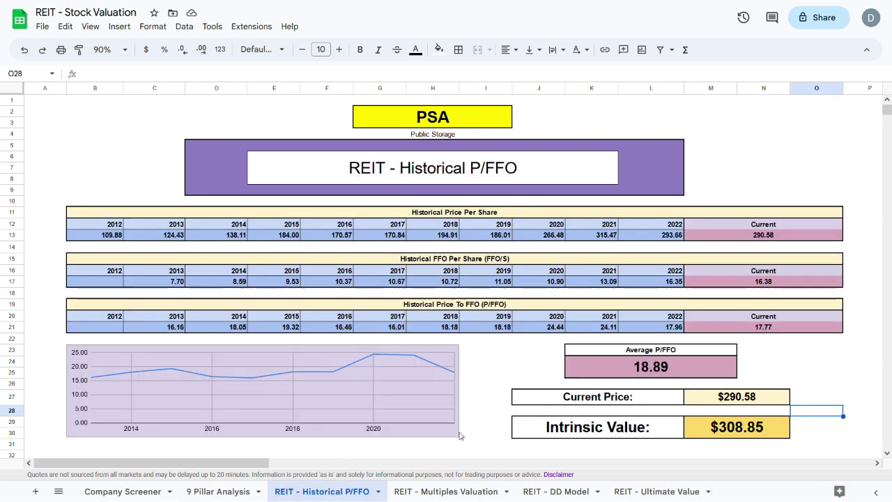
left_click(454, 126)
type("NSA")
key("Return")
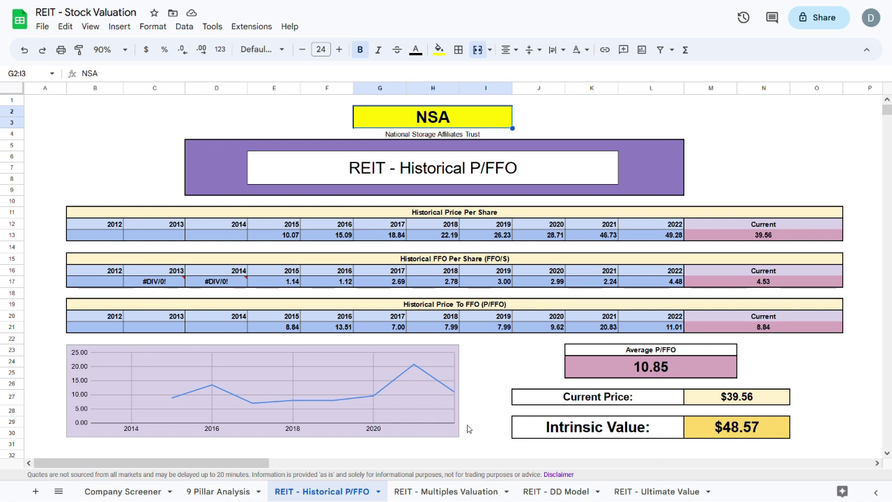
Set the main ticker on the REIT - Multiples Valuation sheet to NSA.
left_click(443, 492)
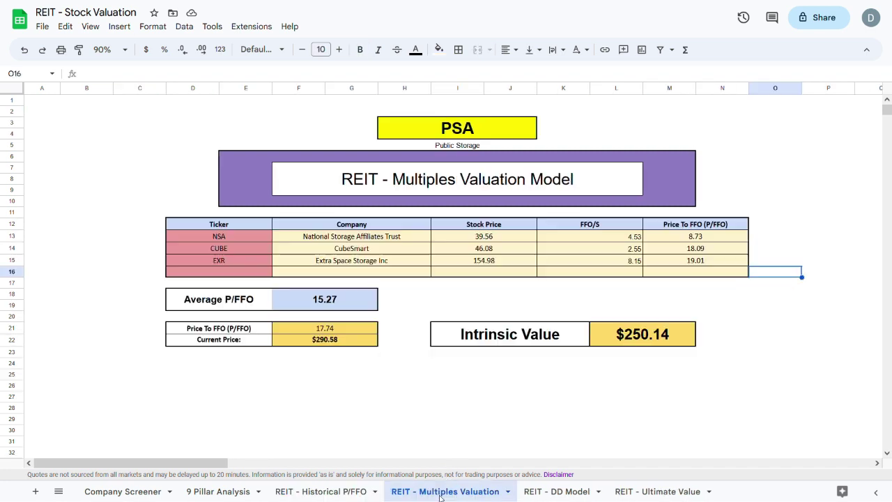
left_click(437, 130)
type("NSA")
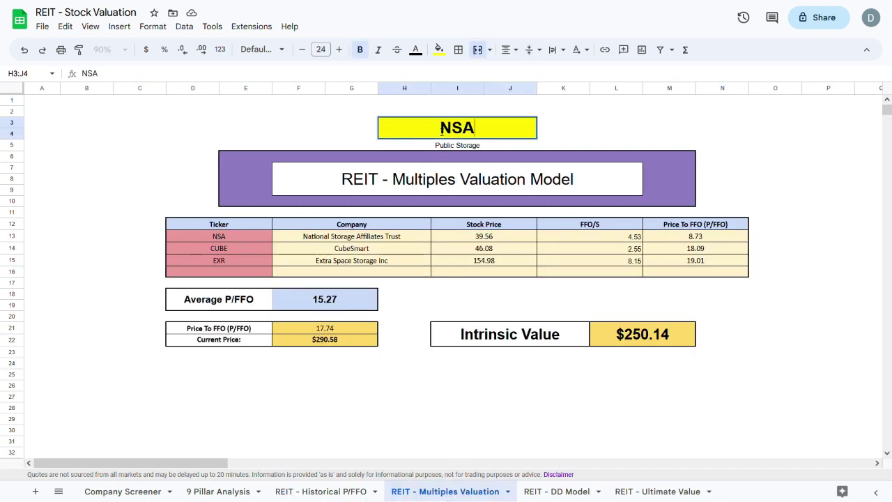
key("Return")
Replace the first peer ticker in the Multiples Valuation comparison table with PSA.
left_click(202, 236)
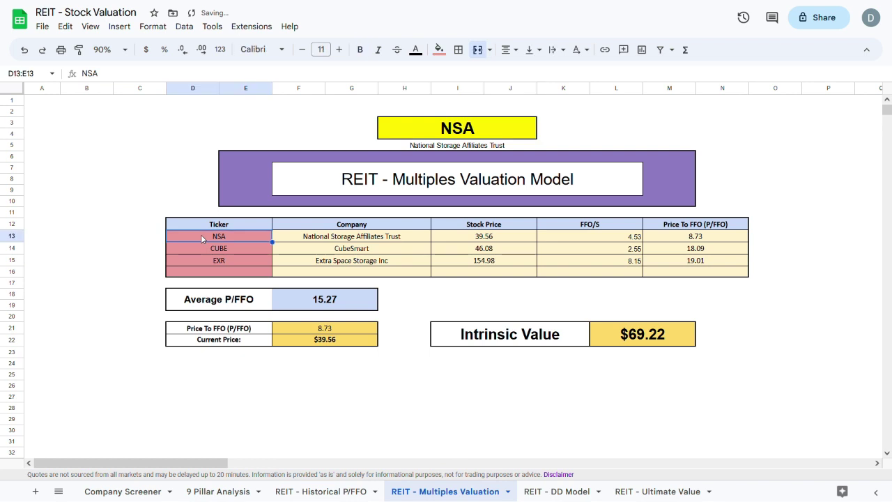
type("PSA")
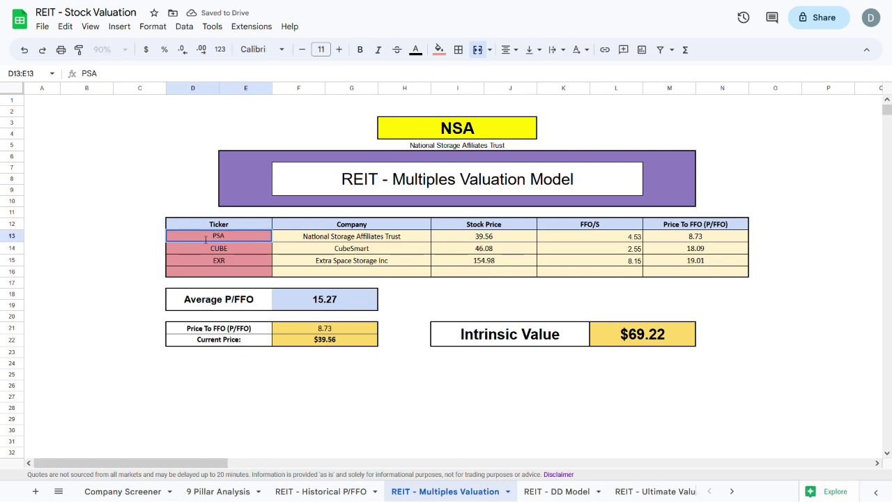
key("Return")
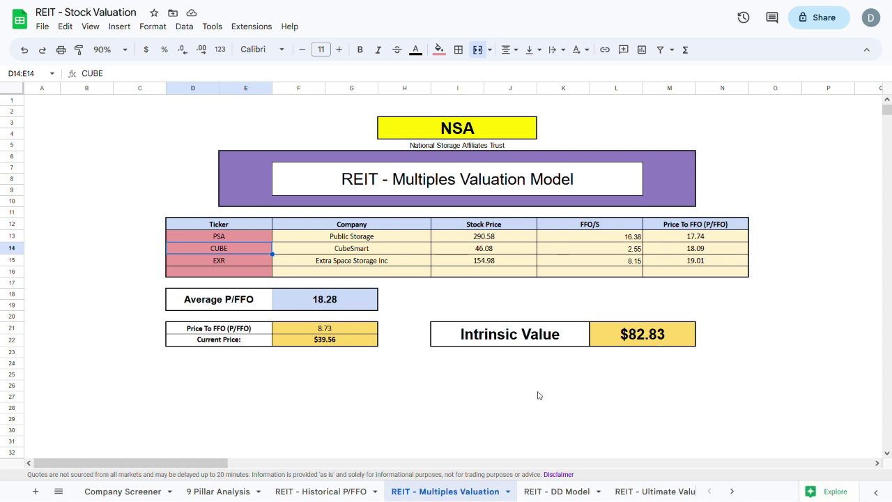
Set the ticker on the REIT - DD Model sheet to NSA.
left_click(557, 492)
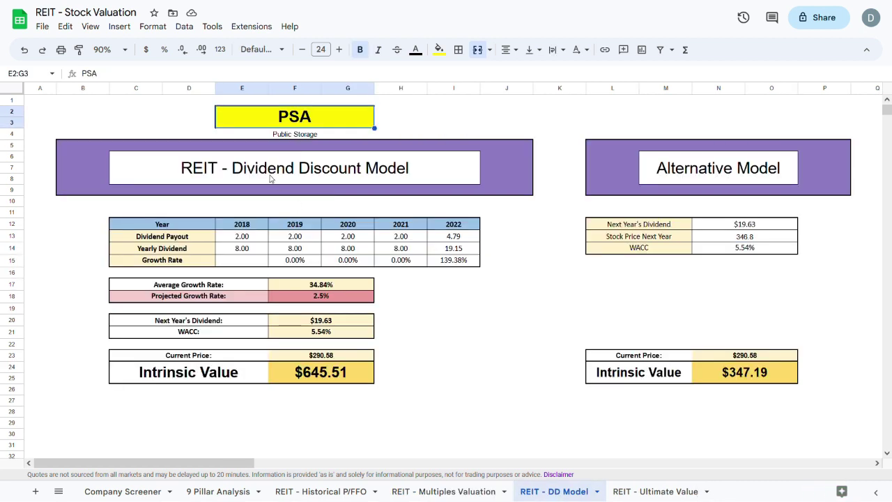
type("NSA")
key("Return")
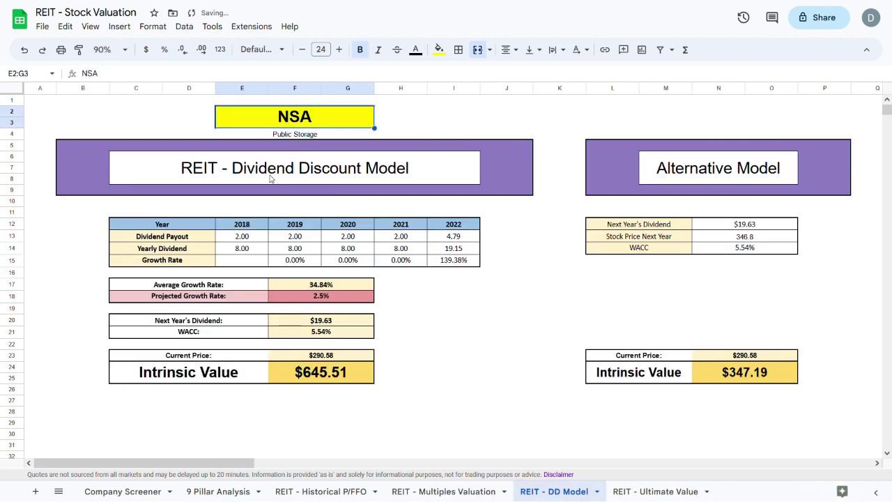
Review the 2019 to 2022 dividend growth rates and set the projected growth rate to 3%.
left_click(298, 262)
left_click(351, 262)
left_click(405, 262)
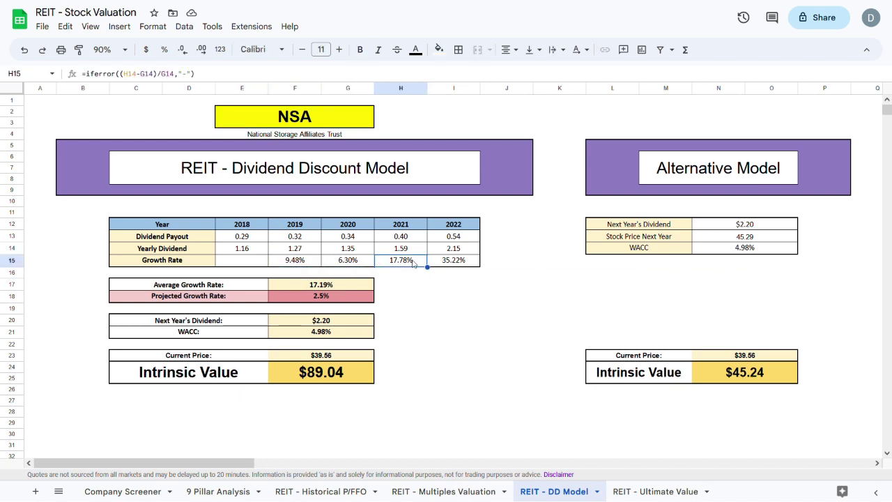
left_click(444, 262)
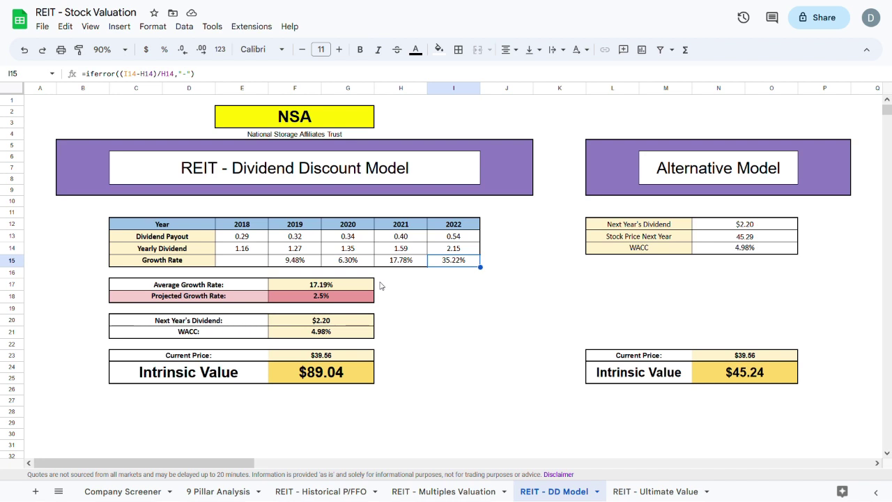
left_click(327, 299)
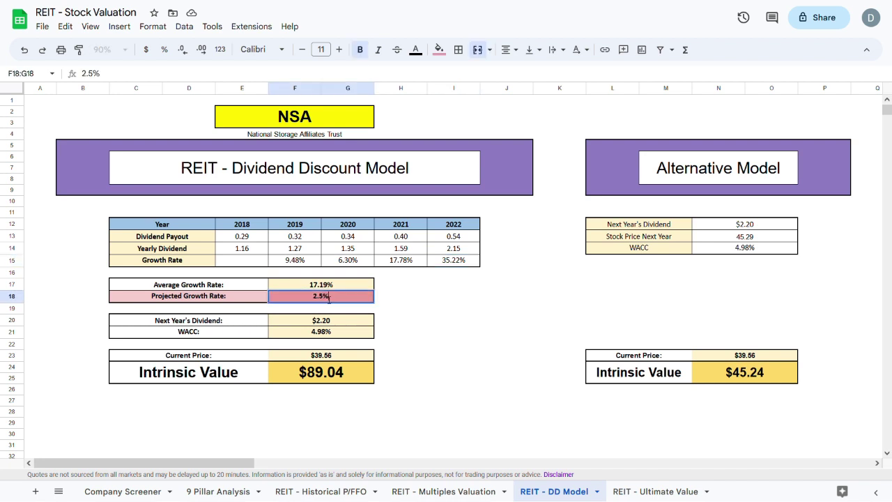
type("3")
key("Return")
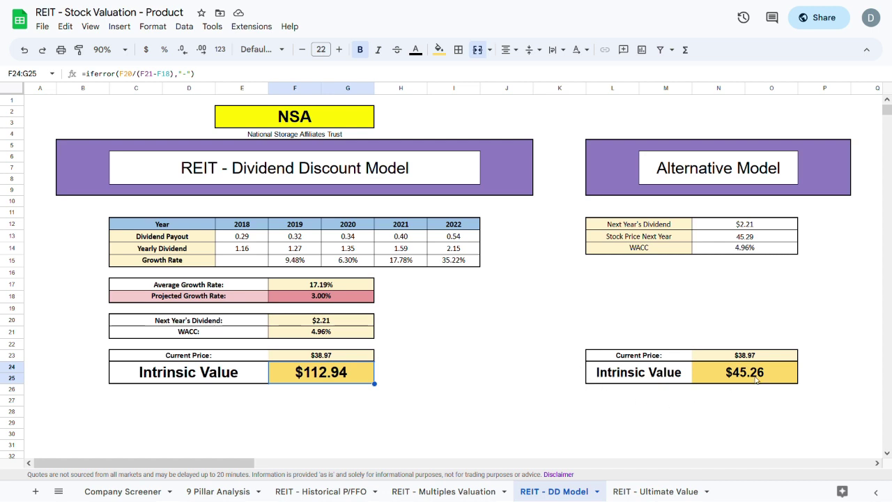
On the REIT - Ultimate Value sheet, switch to the Alternative DDM Valuation and set the ticker to NSA.
left_click(656, 492)
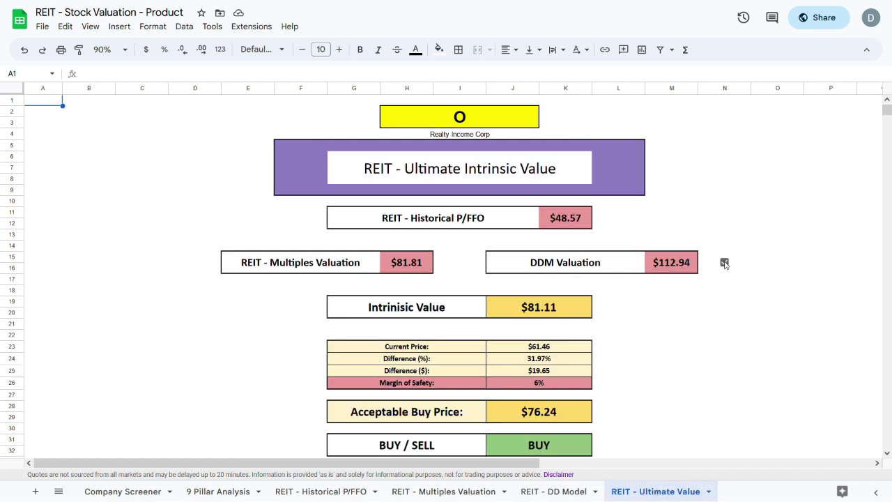
left_click(725, 263)
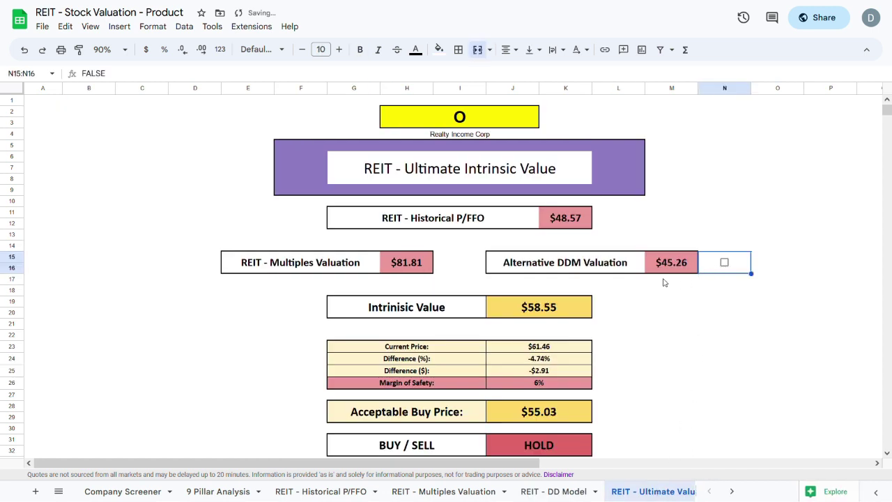
left_click(457, 124)
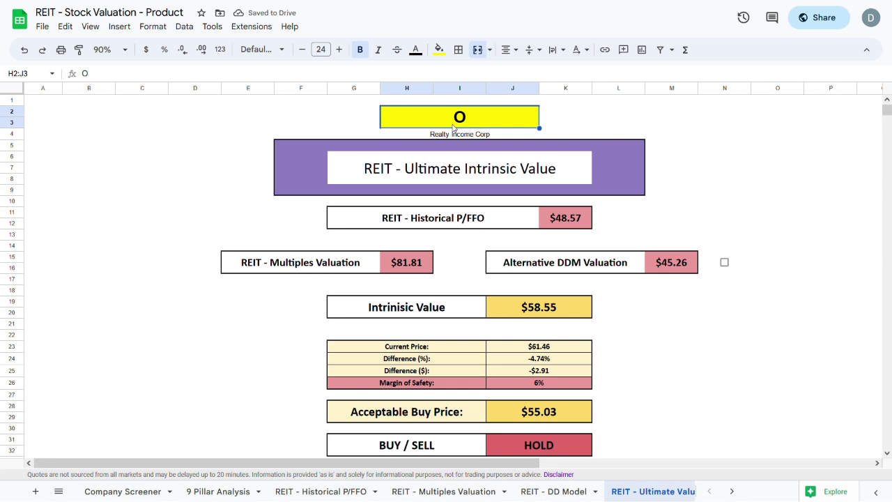
type("NSA")
key("Return")
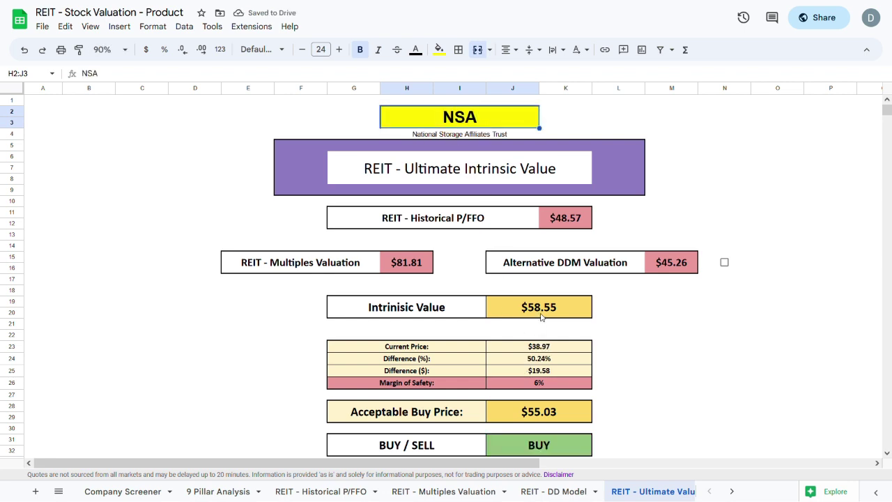
Set the margin of safety on the Ultimate Intrinsic Value sheet to 5%.
left_click(551, 387)
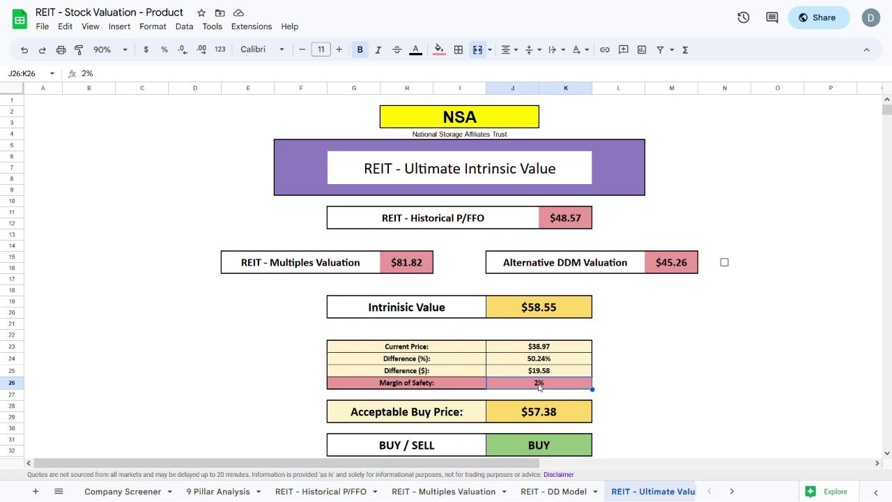
double_click(542, 386)
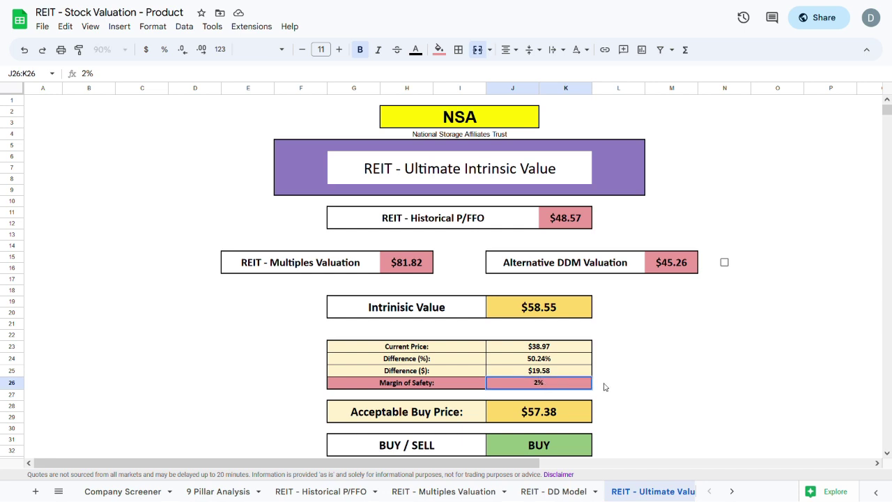
type("5")
key("Return")
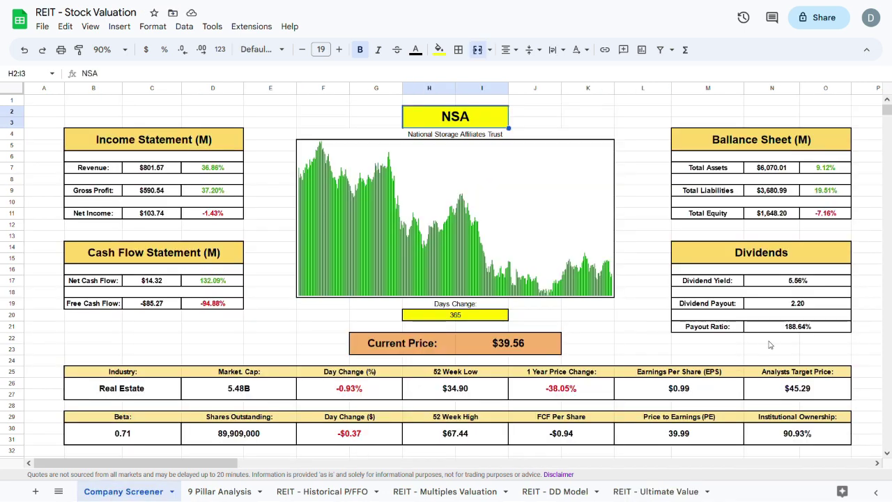
Examine NSA's payout ratio on the Company Screener and its intrinsic value on the REIT - DD Model sheet.
left_click(793, 329)
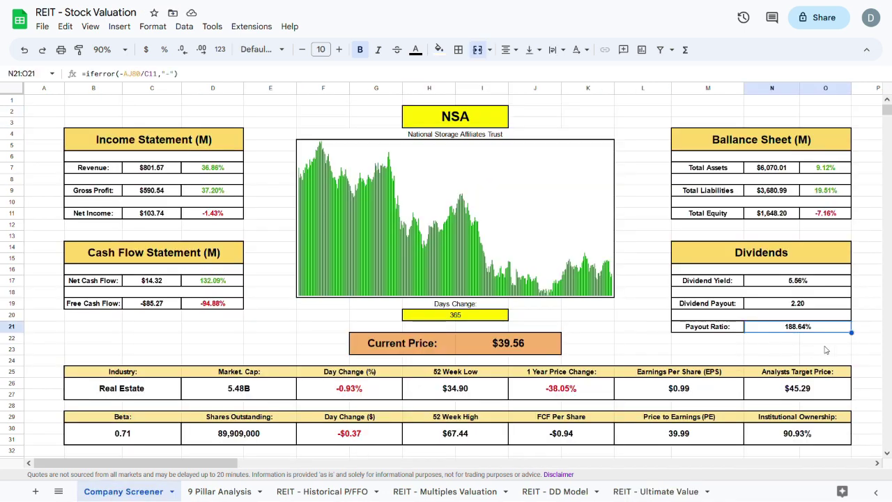
left_click(558, 492)
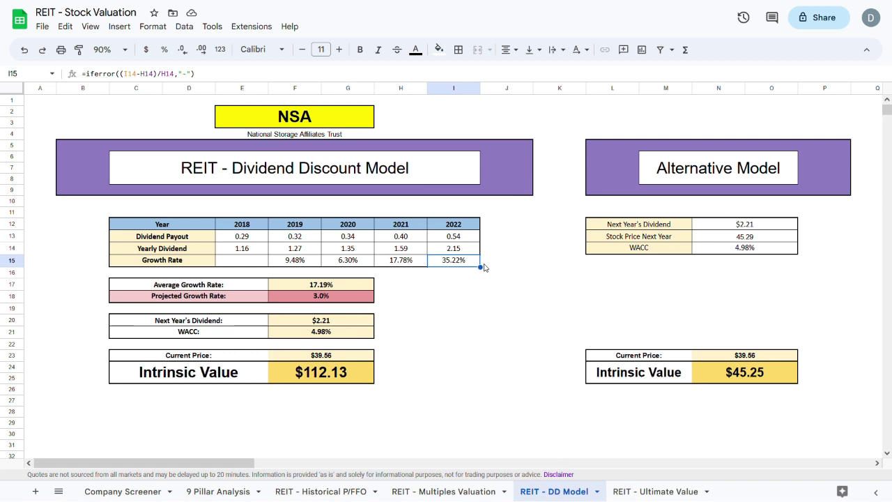
left_click(349, 373)
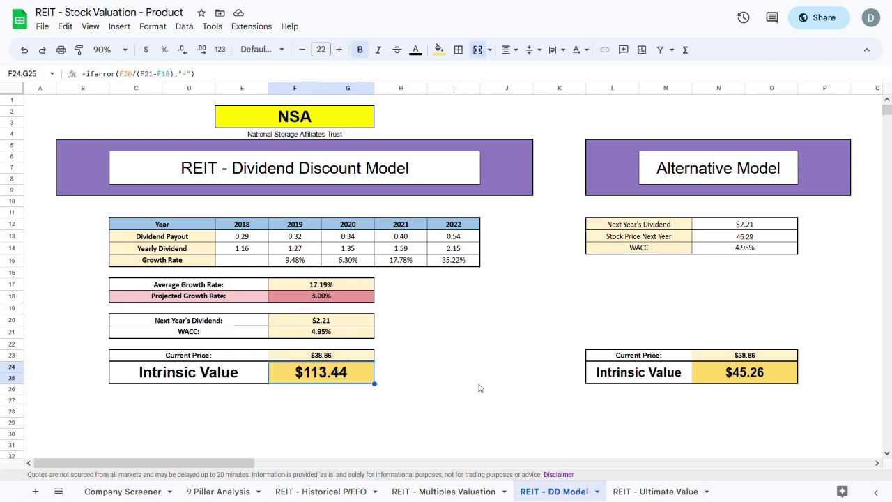
Set the ticker on the Company Screener and 9 Pillar Analysis sheets to CUBE, checking the payout ratio and current price.
left_click(118, 491)
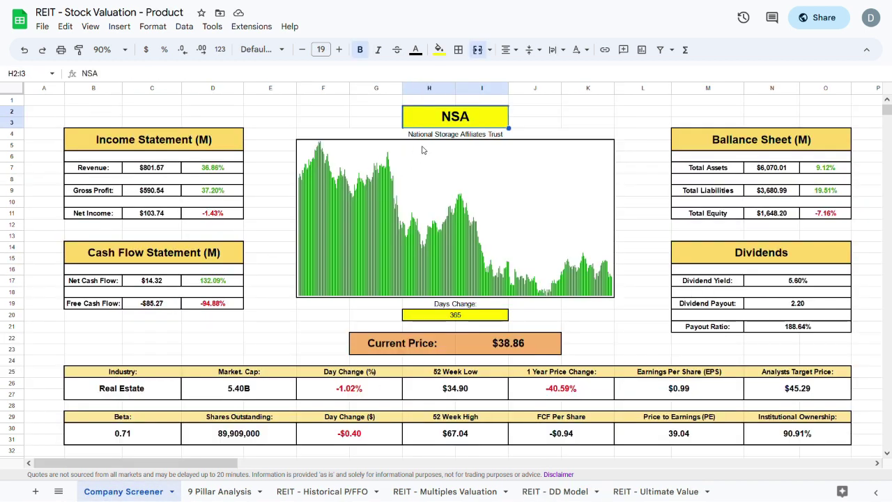
type("CUBE")
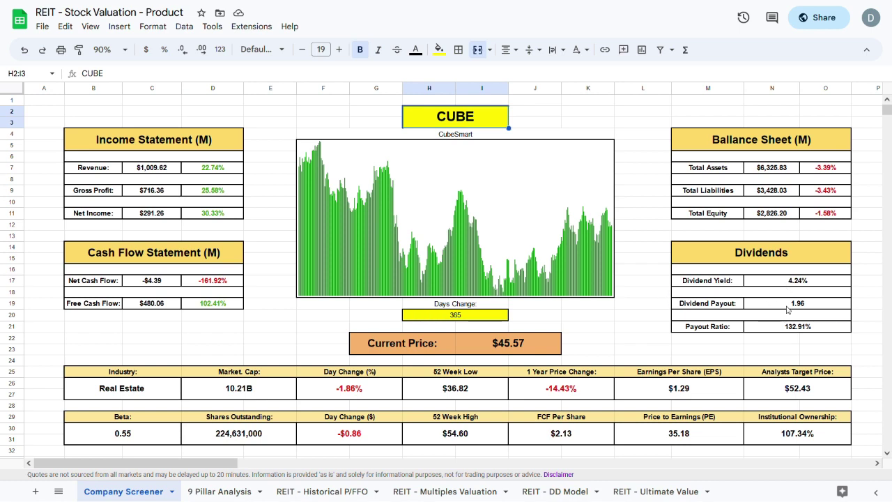
left_click(782, 330)
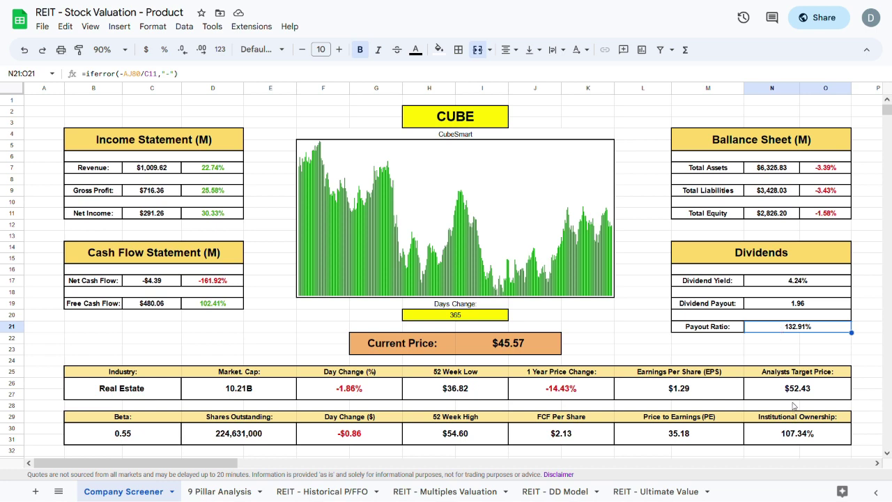
left_click(502, 342)
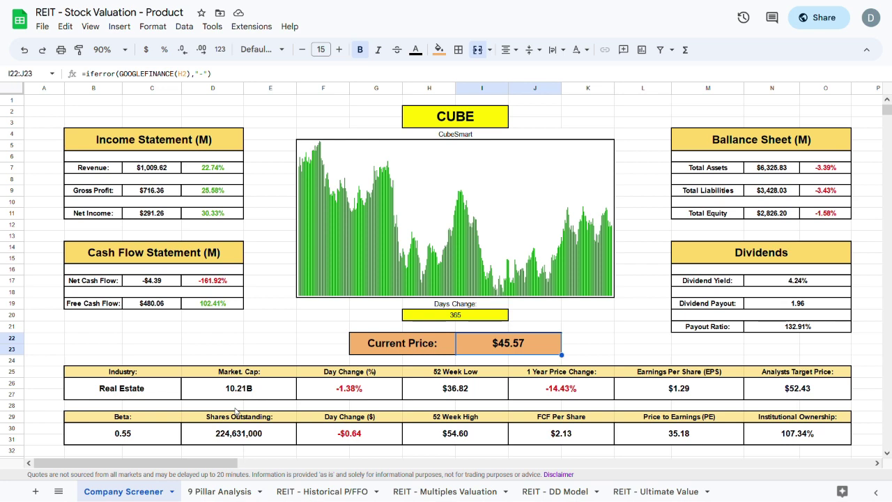
left_click(212, 493)
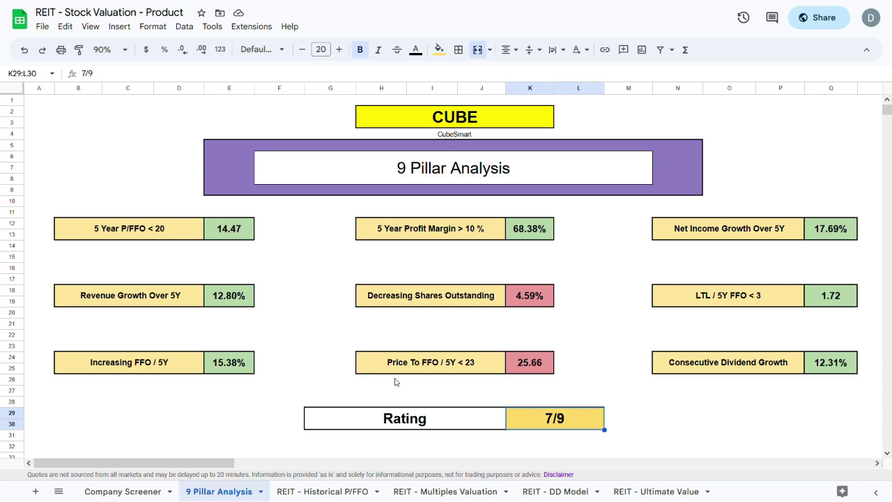
Set the ticker on the REIT - Historical P/FFO sheet to CUBE.
left_click(323, 492)
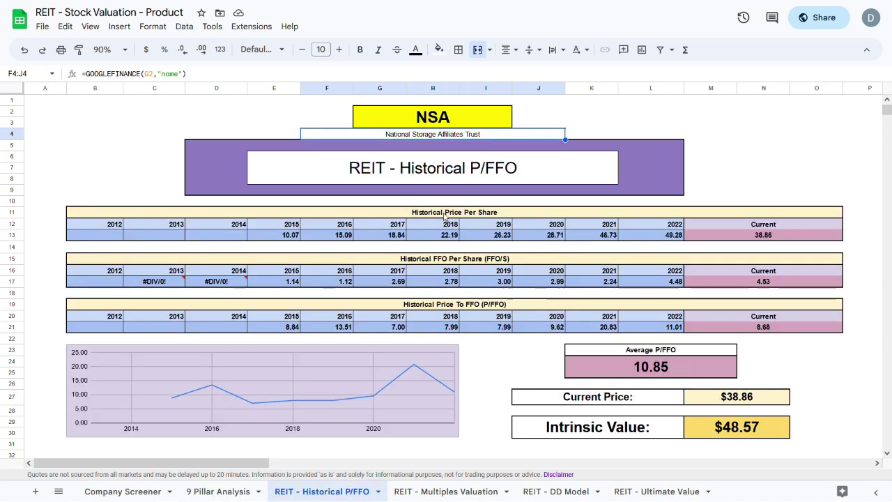
left_click(474, 118)
type("CUBE")
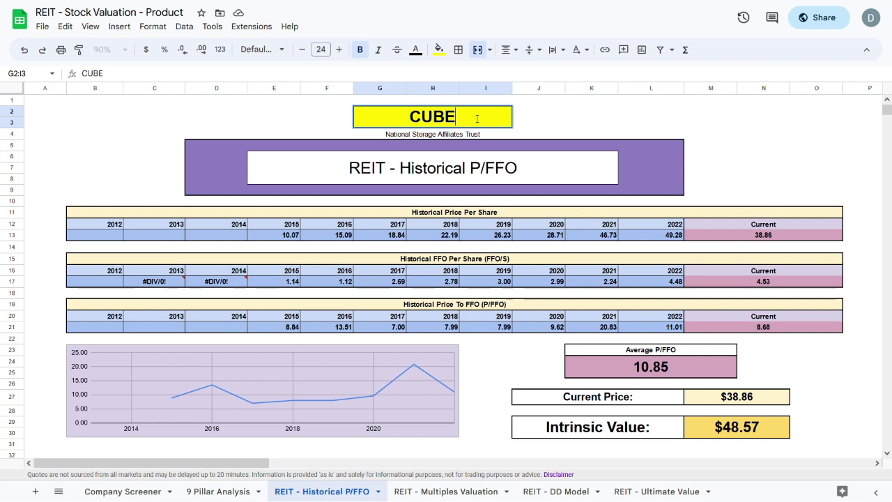
key("Return")
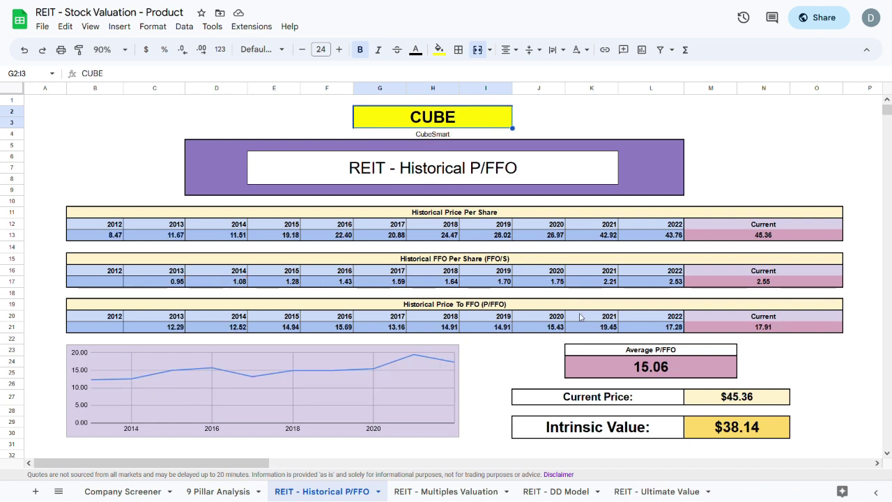
Compare CubeSmart's current P/FFO with its 2014 to 2020 values, and its intrinsic value with the current price.
left_click(760, 328)
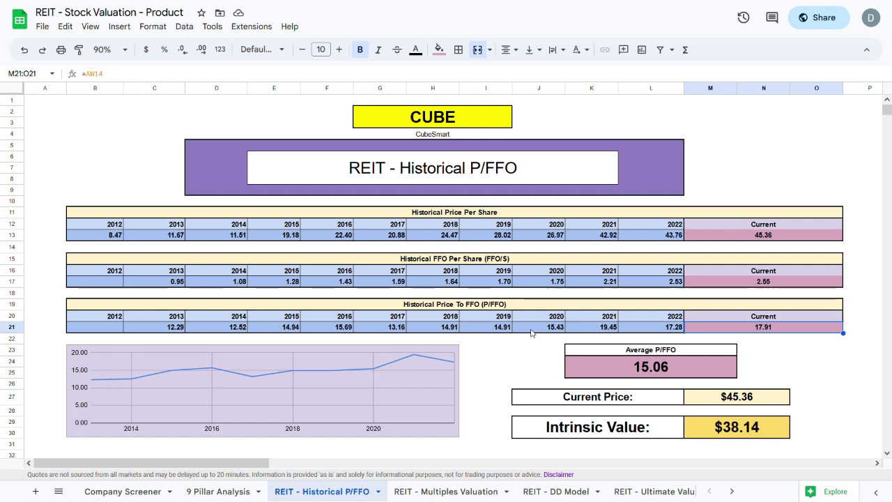
left_click_drag(534, 329, 219, 332)
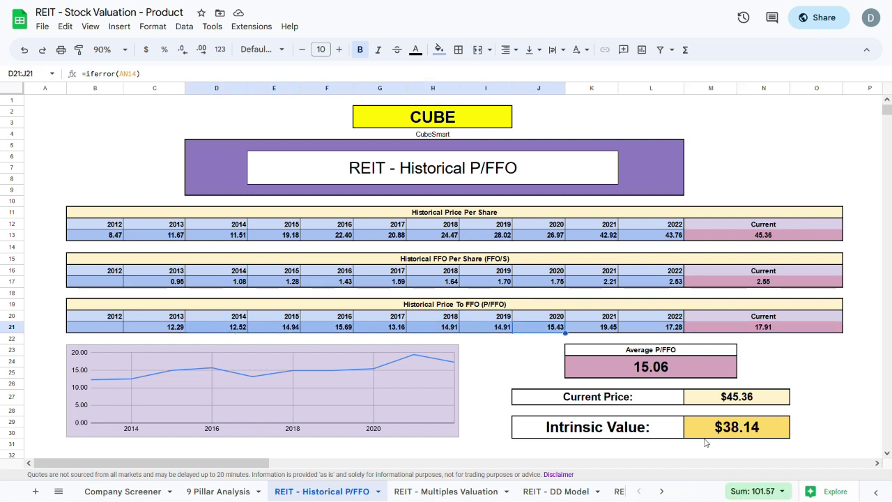
left_click(741, 436)
left_click(747, 406)
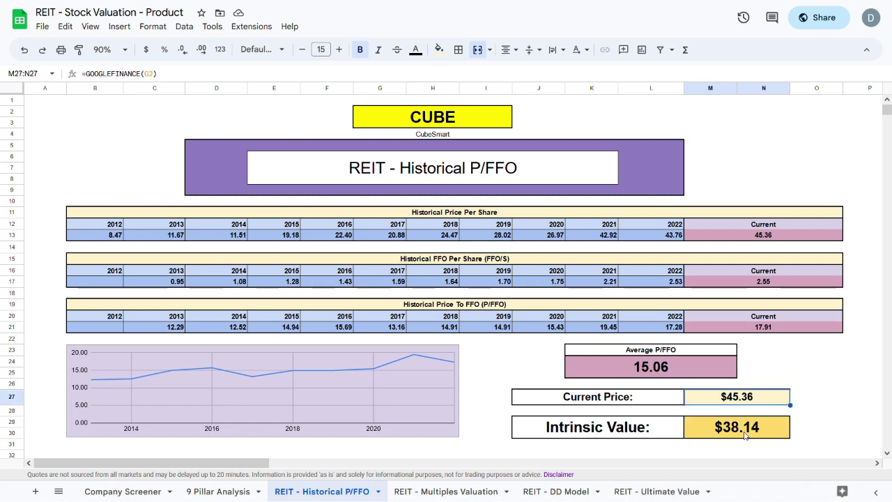
On the REIT - Multiples Valuation sheet, set the main ticker to CUBE and replace the CUBE peer ticker with NSA.
left_click(427, 492)
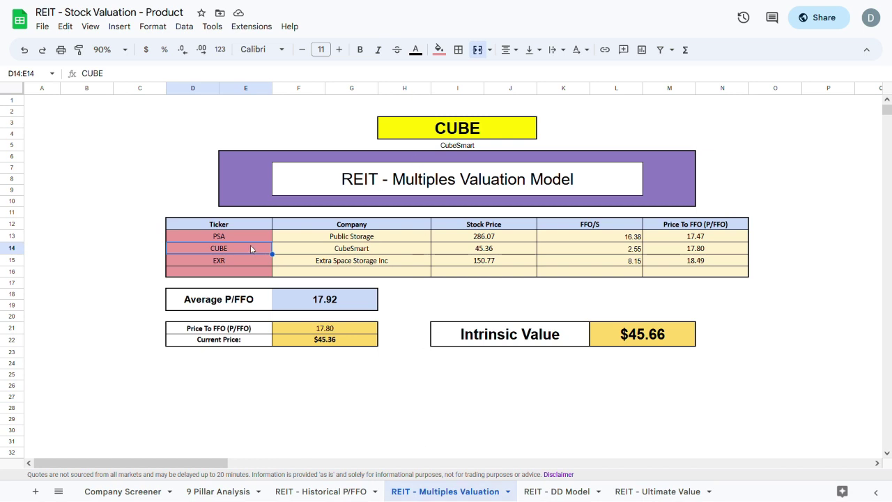
type("NSA")
key("Return")
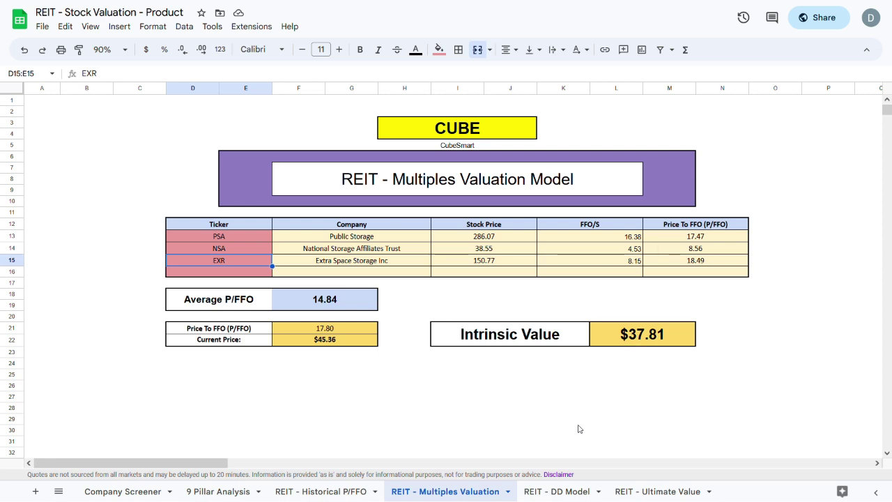
Set the ticker on the REIT - DD Model sheet to CUBE.
left_click(562, 491)
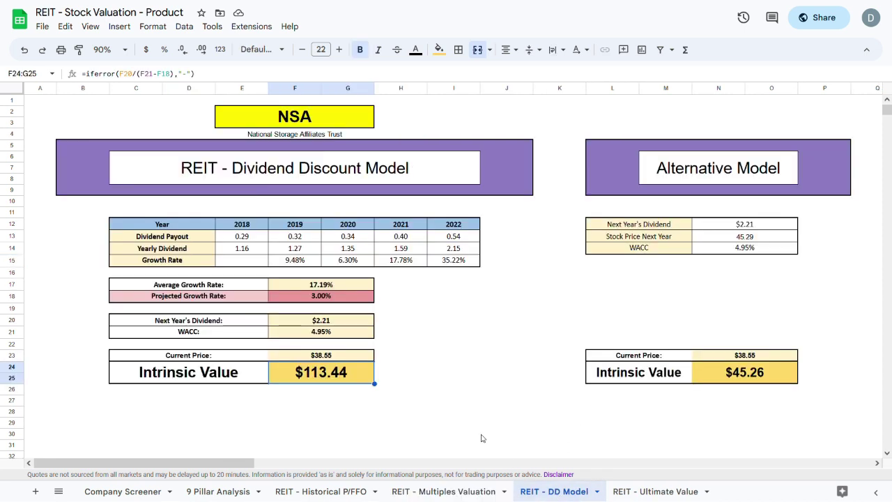
left_click(298, 120)
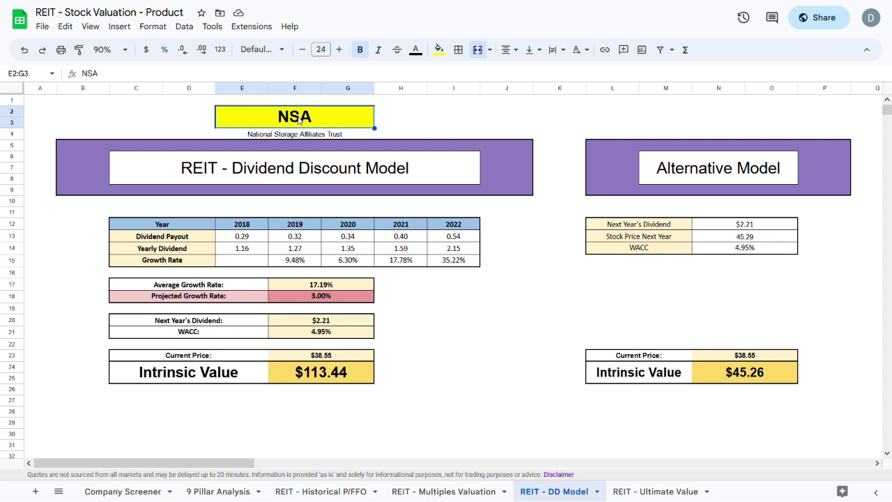
type("CUBE")
key("Return")
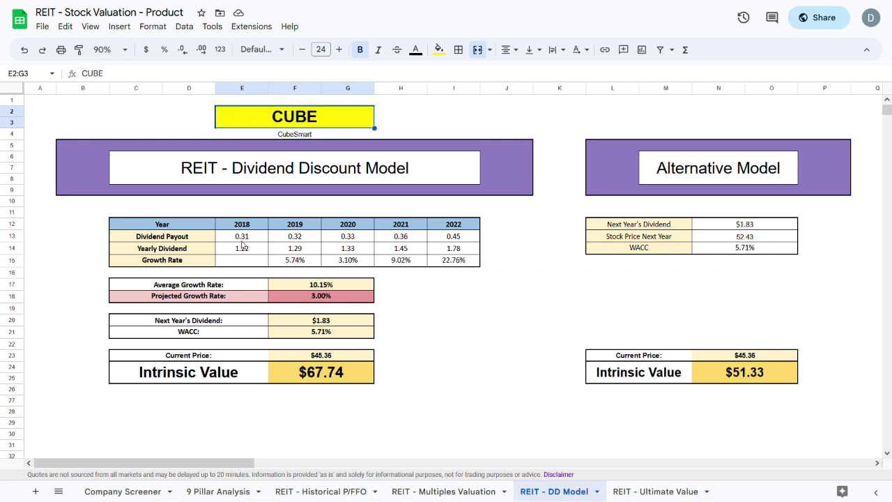
Review CubeSmart's 2018 to 2022 dividend payouts and average growth rate, and set the projected growth rate to 2.8%.
left_click_drag(237, 238, 442, 241)
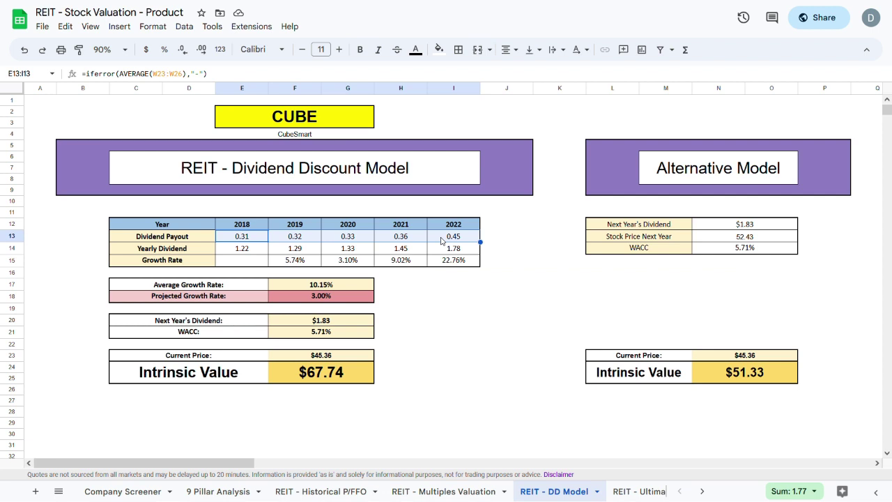
left_click(325, 288)
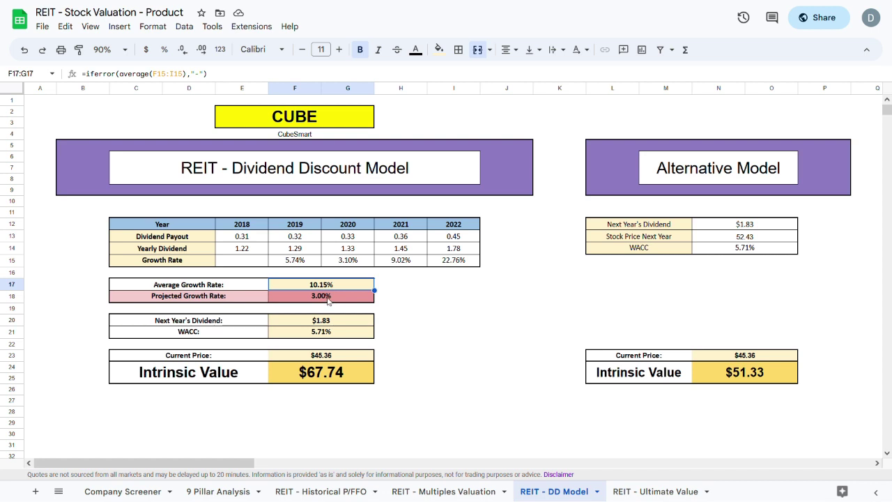
double_click(326, 297)
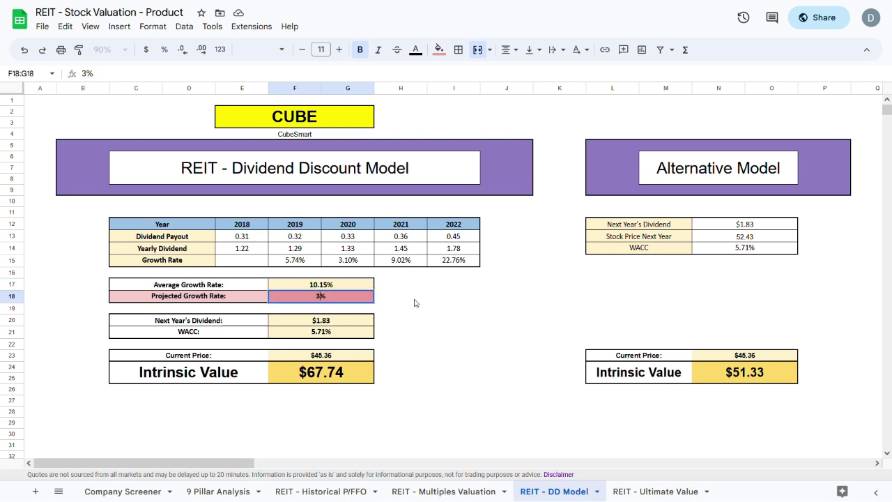
key("BackSpace")
type("2.8")
key("Return")
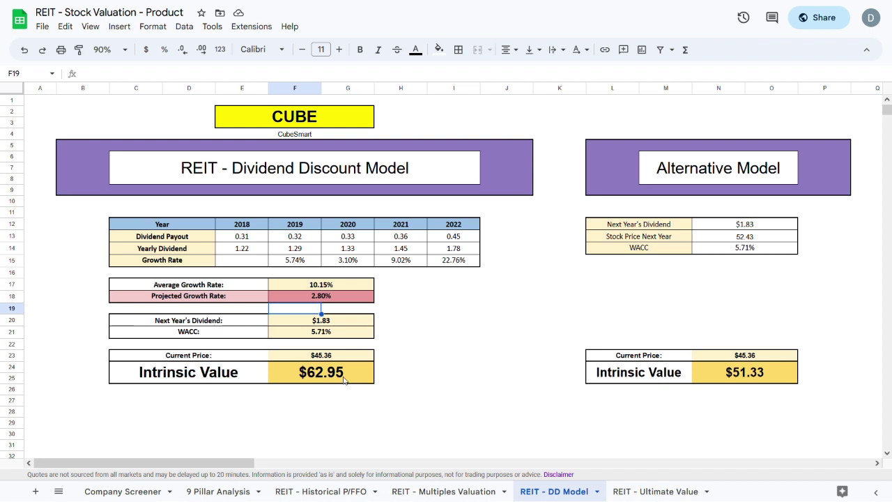
On the REIT - Ultimate Value sheet, switch from the alternative to the standard DDM valuation and set the ticker to CUBE.
left_click(656, 492)
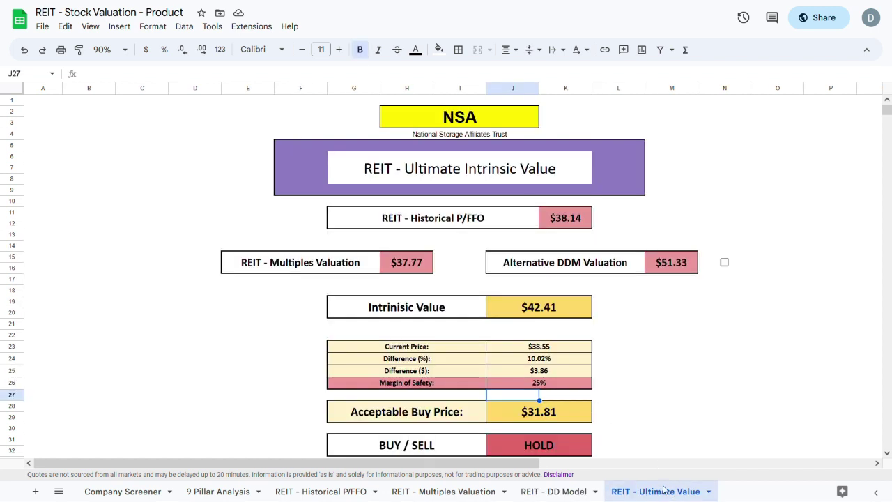
left_click(724, 262)
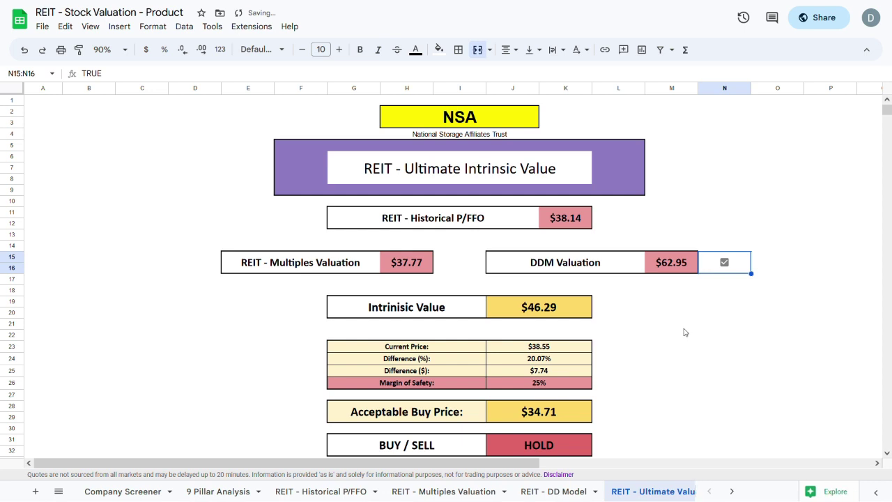
left_click(477, 126)
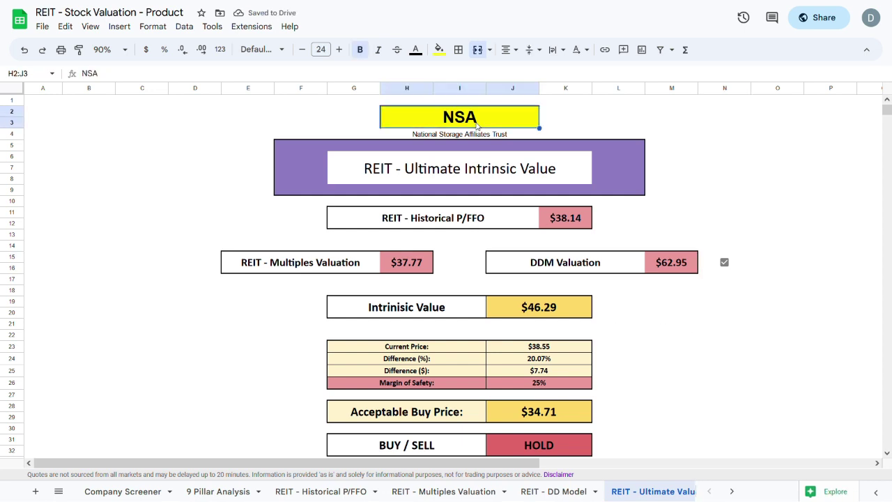
type("CUBE")
key("Return")
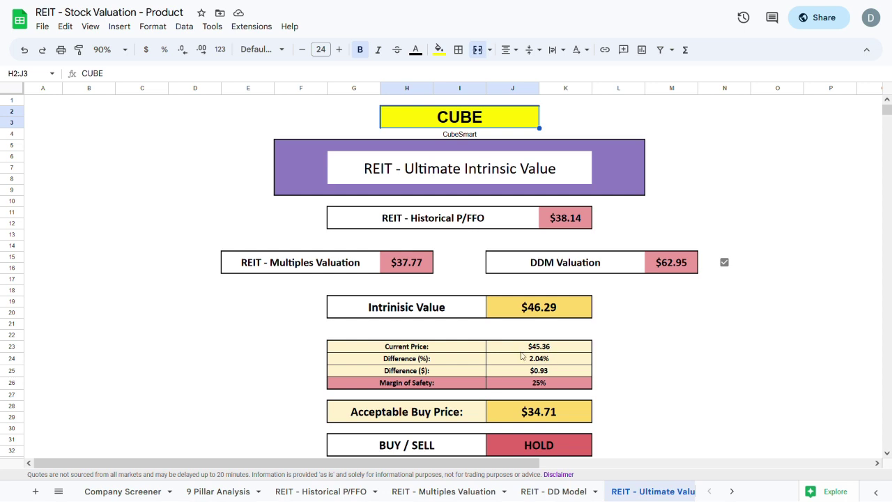
Set CubeSmart's margin of safety to 18% and check the acceptable buy price.
left_click(541, 383)
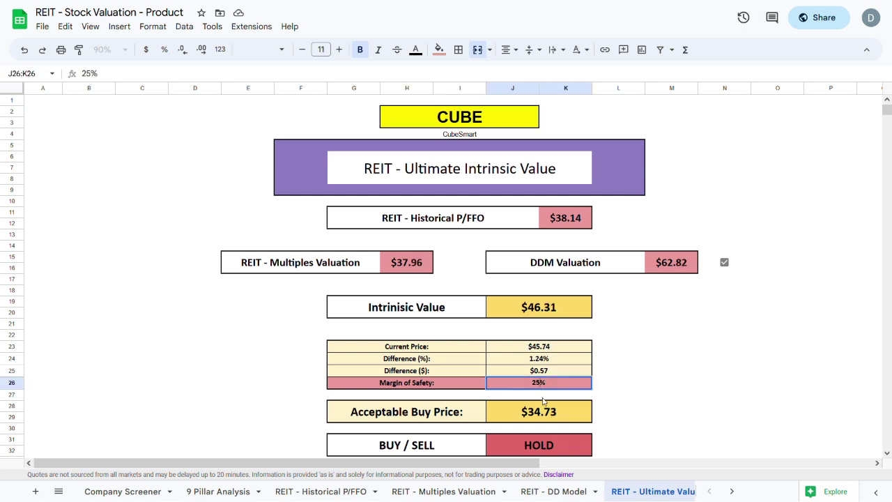
type("2")
key("BackSpace")
type("18")
key("Return")
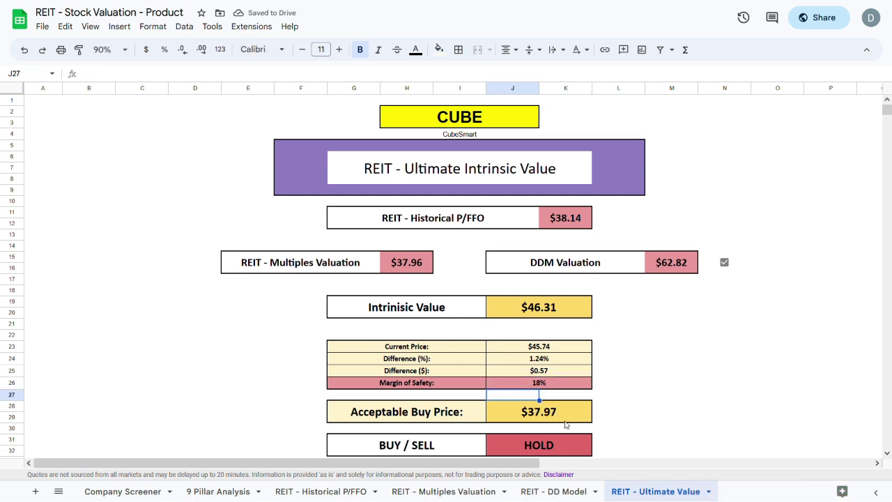
left_click(529, 413)
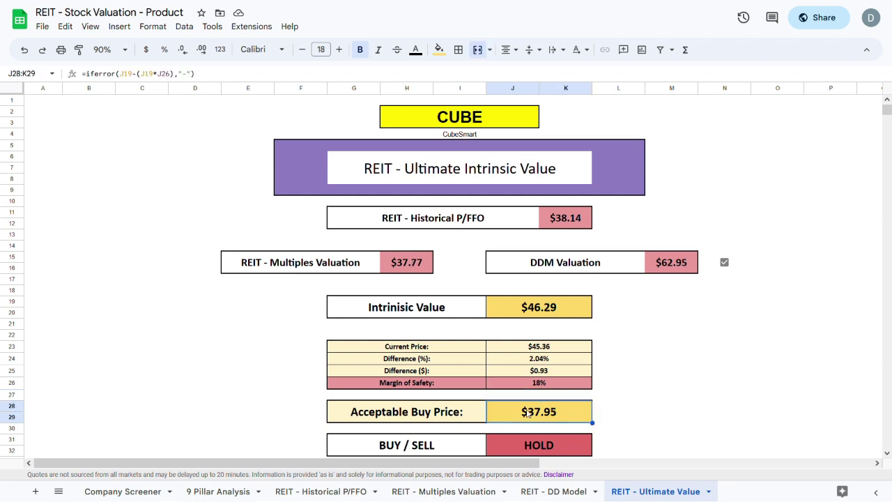